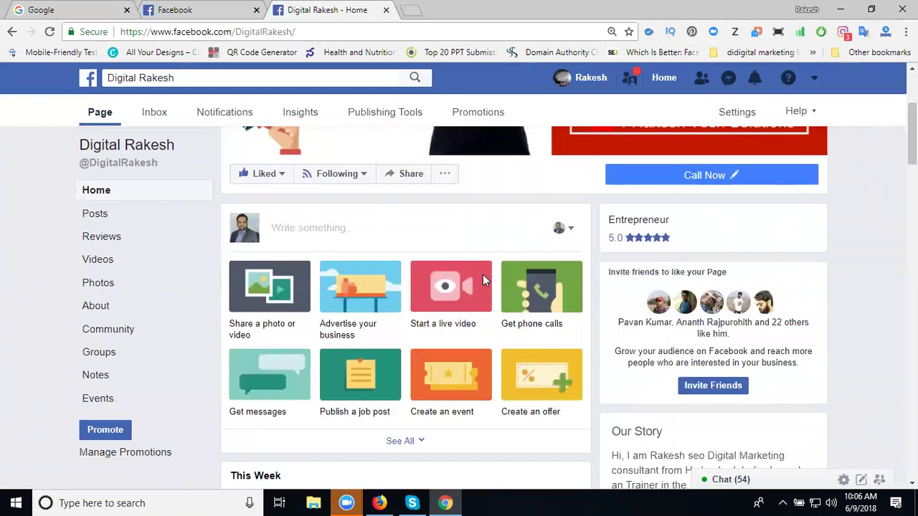
# - Start a photo/video upload for the page and browse to the 2018-06-06 18.28.31 recording folder inside Documents > Zoom
pyautogui.click(253, 287)
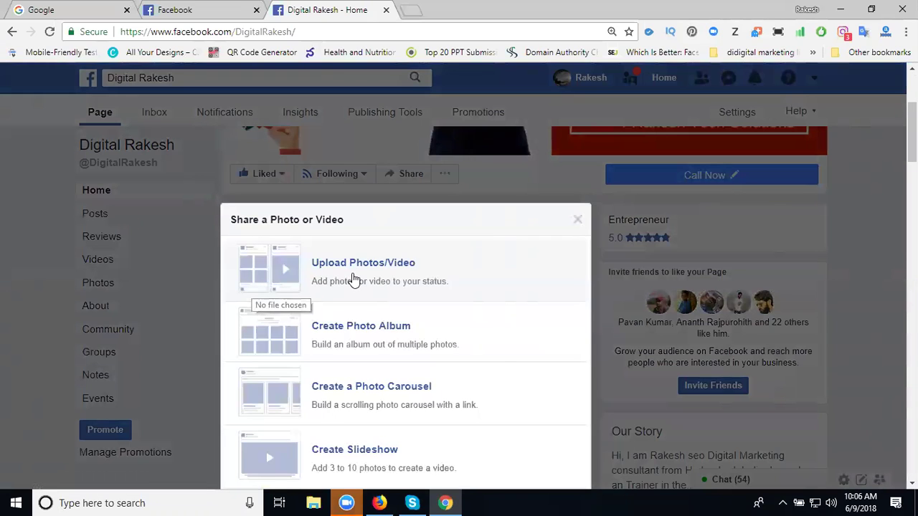
pyautogui.click(353, 280)
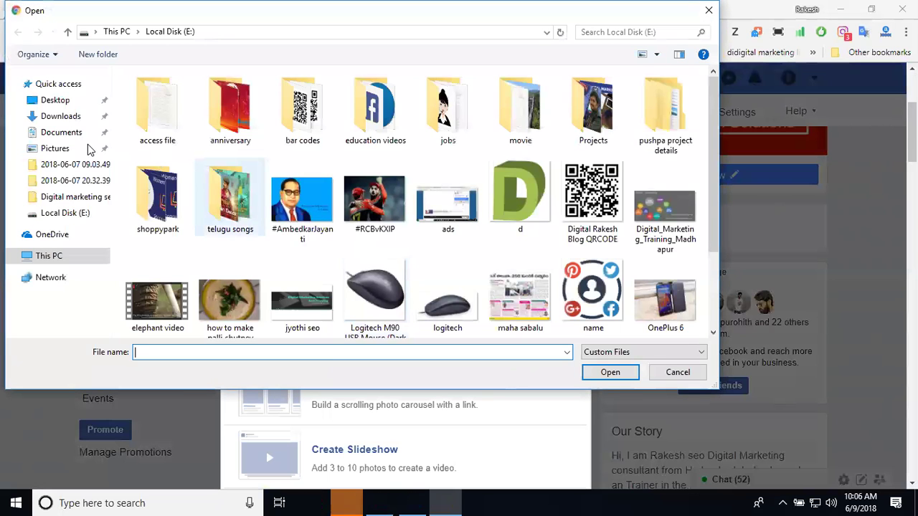
pyautogui.click(51, 135)
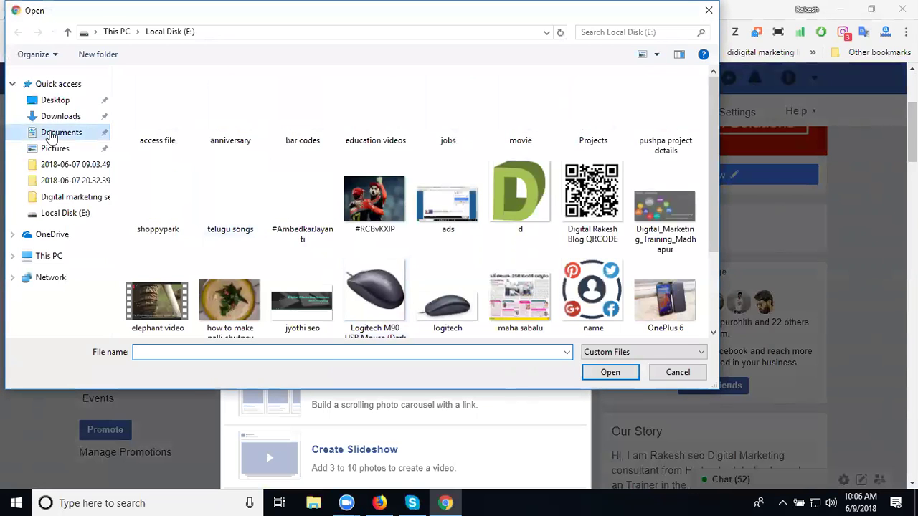
pyautogui.doubleClick(165, 149)
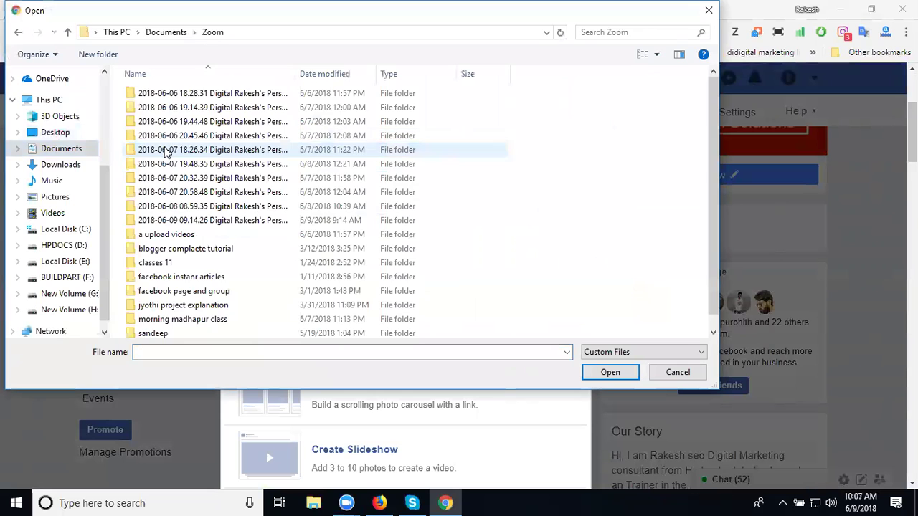
pyautogui.doubleClick(188, 93)
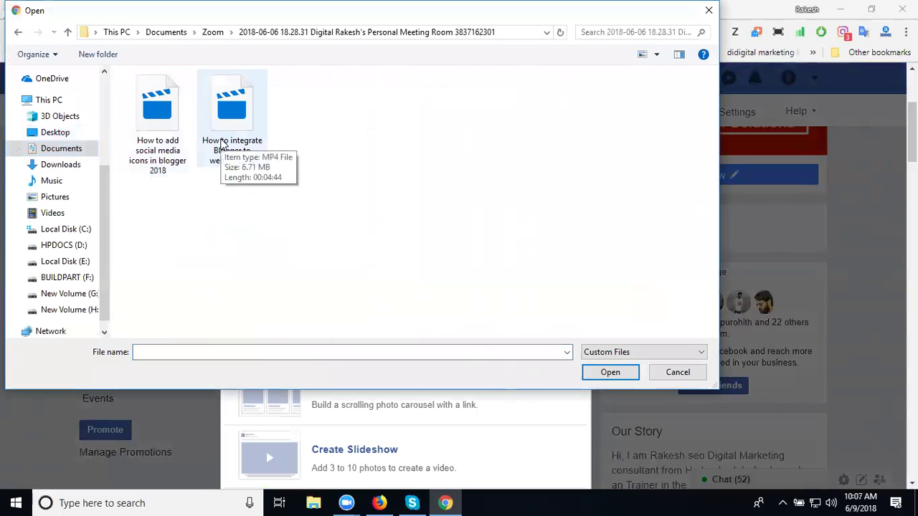
# - Copy the file name of the video "How to add social media icons in blogger 2018" and upload that video
pyautogui.click(244, 123)
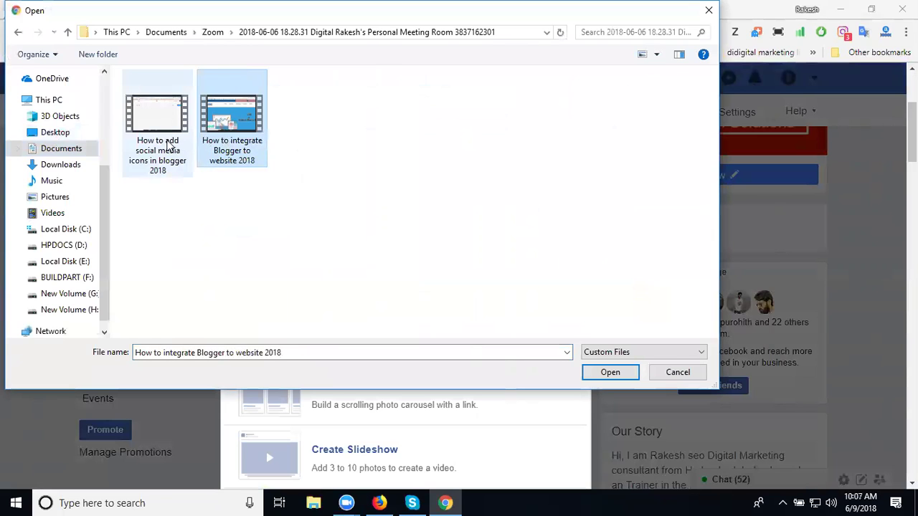
pyautogui.click(171, 143)
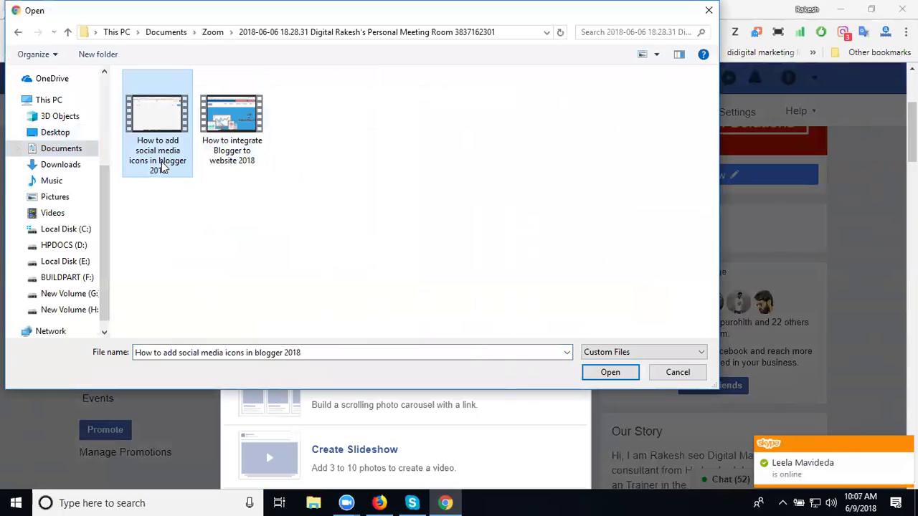
pyautogui.click(163, 168)
pyautogui.rightClick(162, 165)
pyautogui.click(197, 205)
pyautogui.press('Escape')
pyautogui.press('Escape')
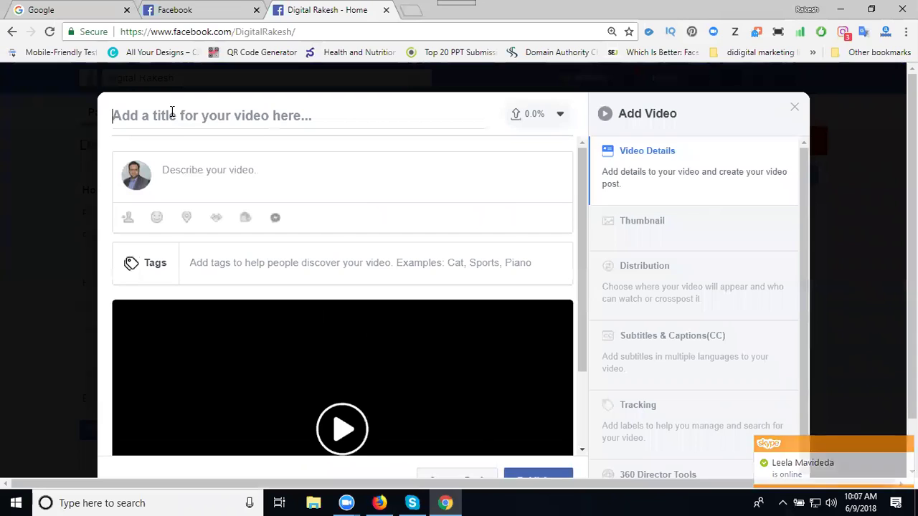
# - Use the copied name "How to add social media icons in blogger 2018" as title and description, ending the description with "tutorial By" and the page's name
pyautogui.hotkey('ctrl', 'v')
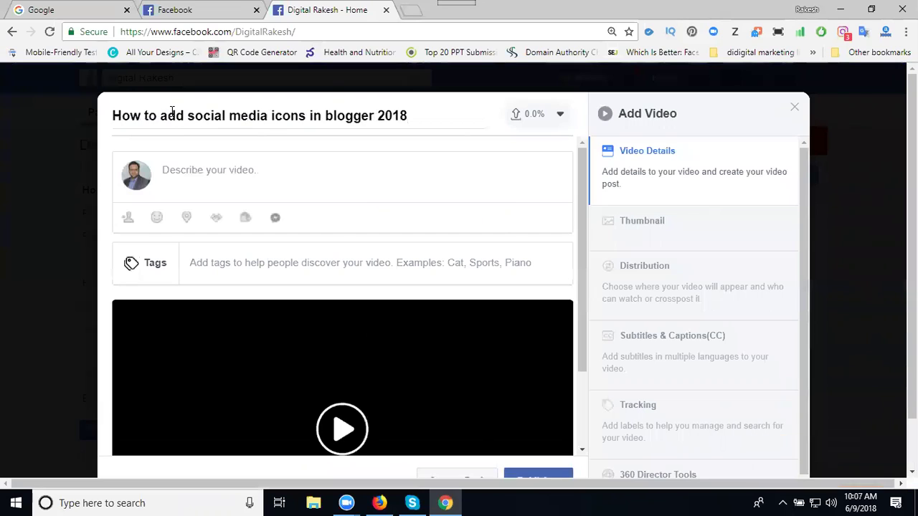
pyautogui.click(179, 175)
pyautogui.hotkey('ctrl', 'v')
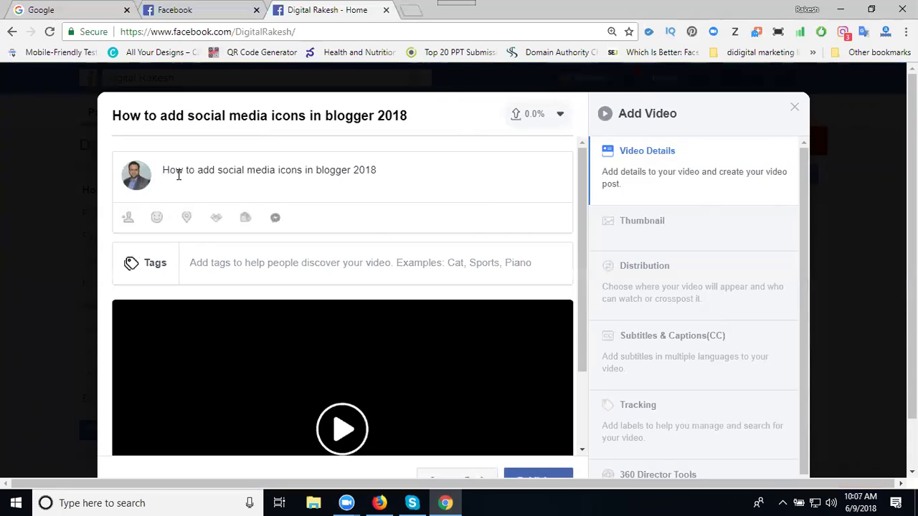
pyautogui.write('tutorial By Digital ')
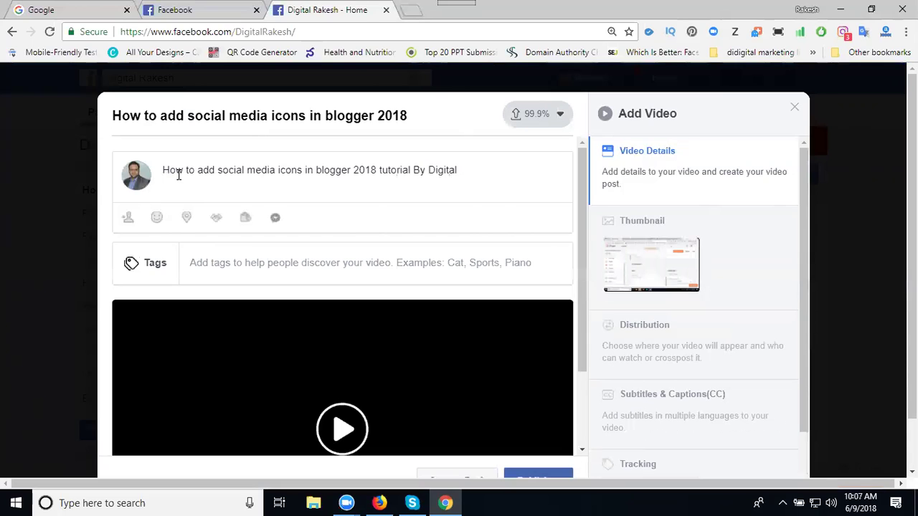
pyautogui.write('rakesh')
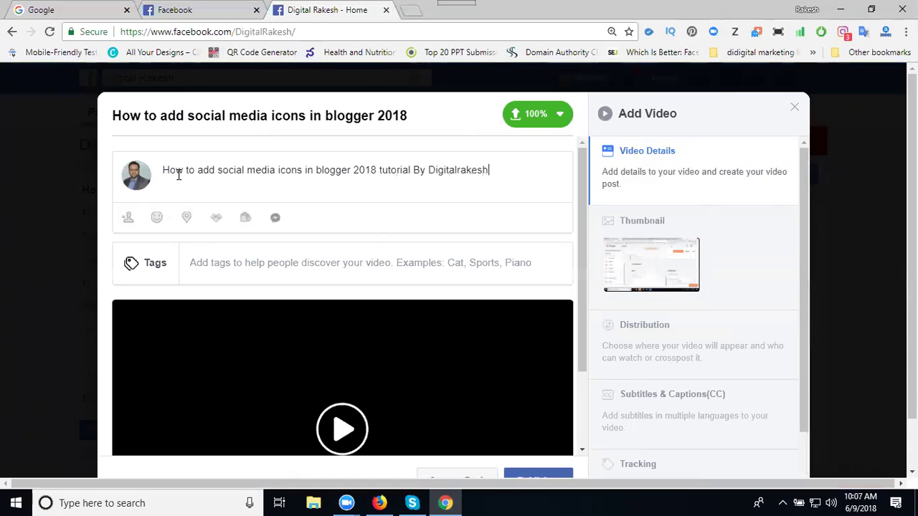
# - Turn the page's name, "blogger" and "social media" in the description into hashtags, writing the last one as #socialmedia
pyautogui.click(430, 170)
pyautogui.write('#')
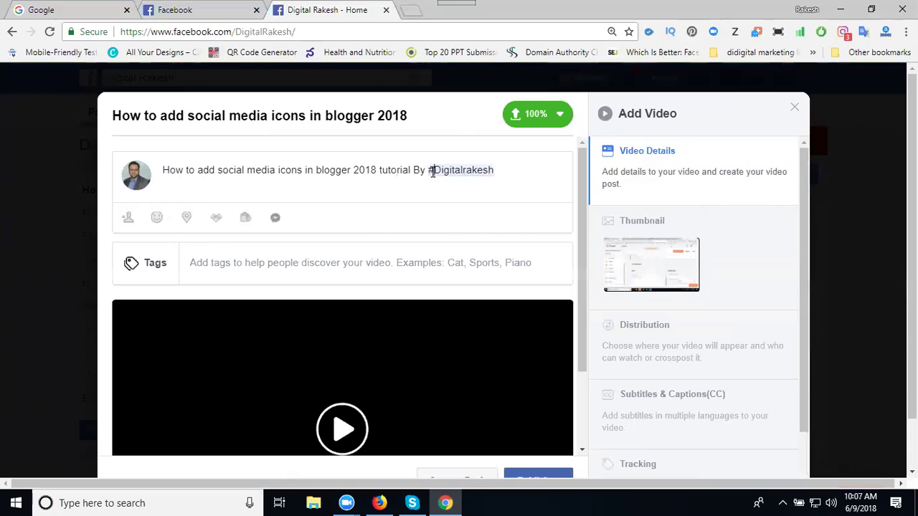
pyautogui.click(317, 171)
pyautogui.write('#')
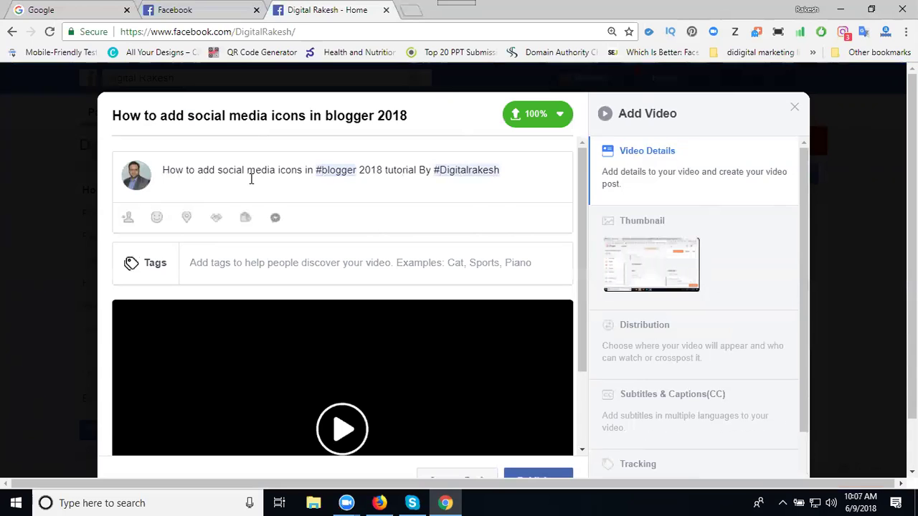
pyautogui.click(218, 171)
pyautogui.write('#')
pyautogui.click(255, 170)
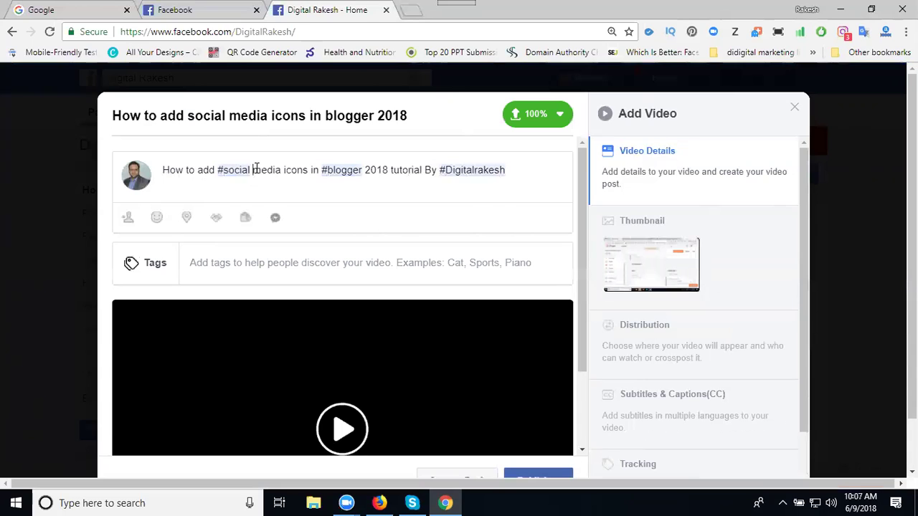
pyautogui.press('BackSpace')
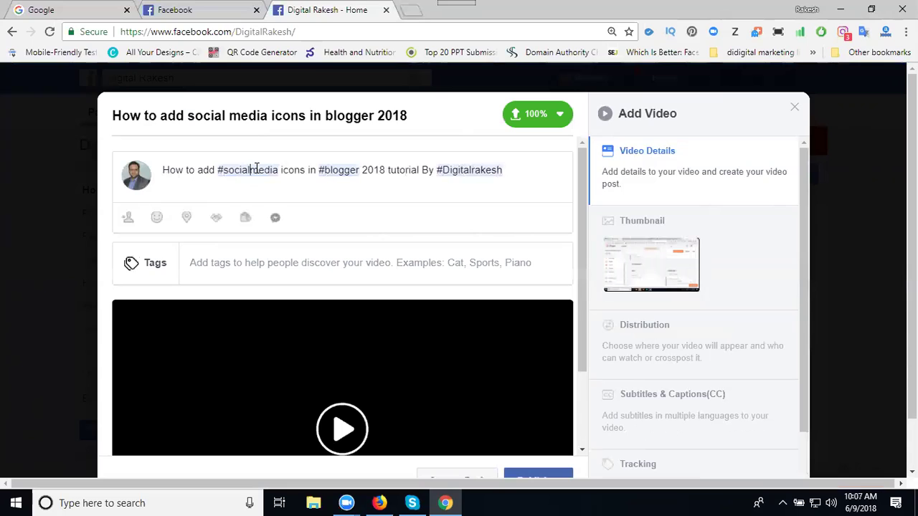
# - Add the suggested tag Digital Marketing to the video
pyautogui.click(231, 263)
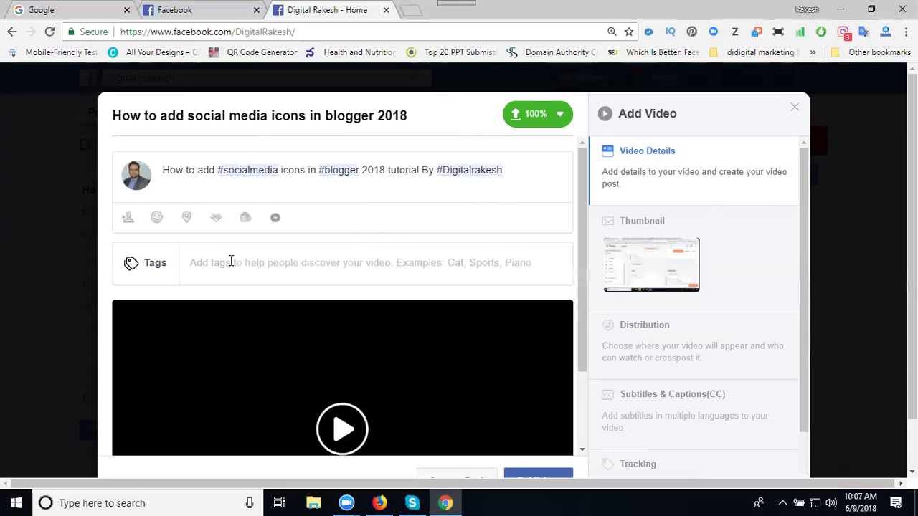
pyautogui.write('digita')
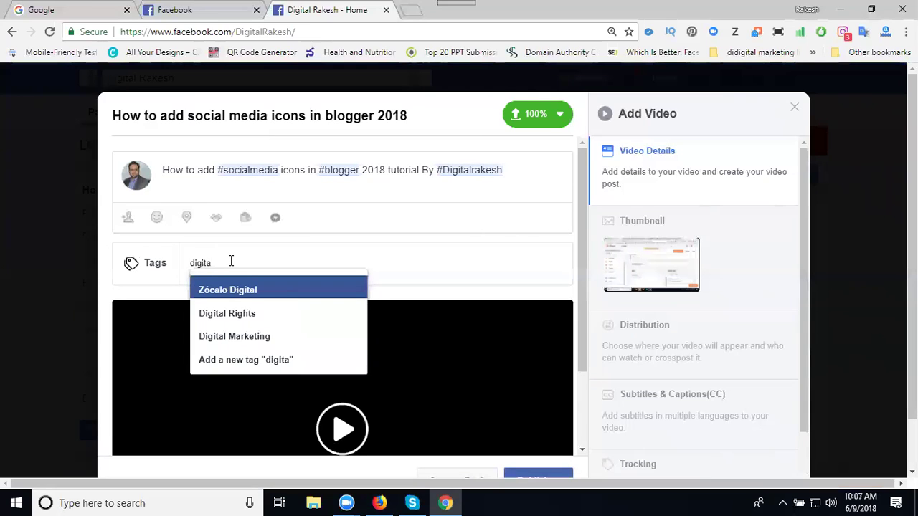
pyautogui.click(254, 336)
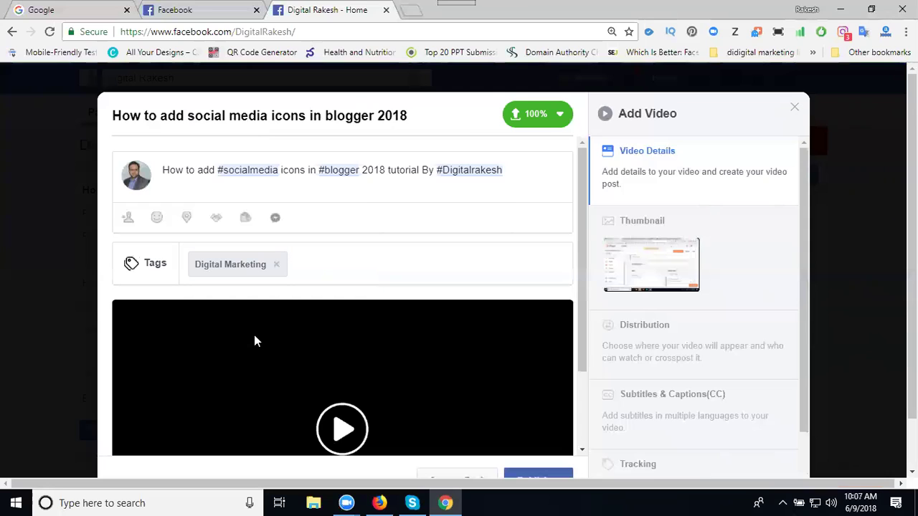
# - Try to tag the video with "seo", and remove the wrongly picked tag Seoul, Korea
pyautogui.write('seo')
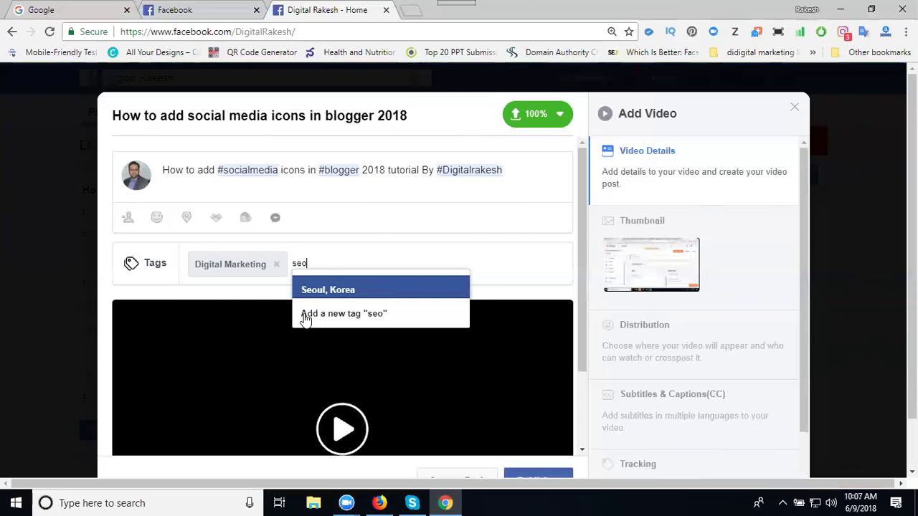
pyautogui.press('BackSpace')
pyautogui.write('arc')
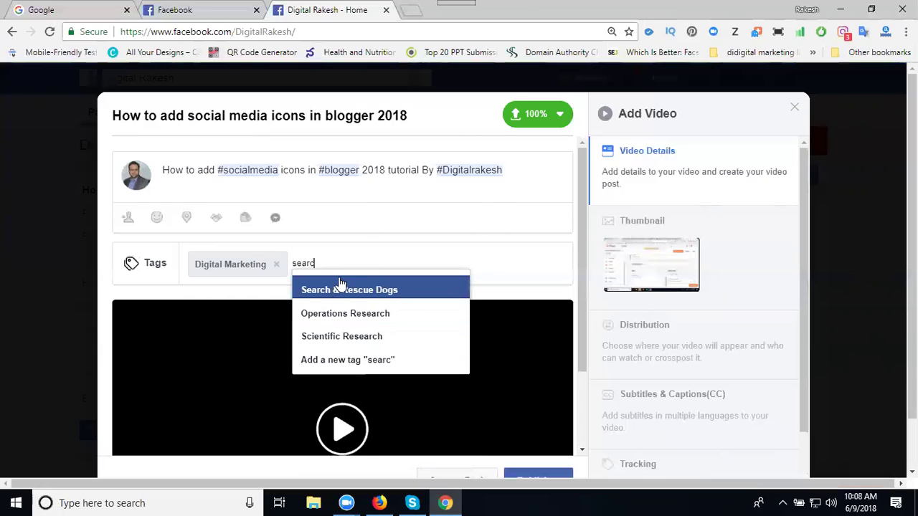
pyautogui.press('BackSpace')
pyautogui.press('BackSpace')
pyautogui.press('BackSpace')
pyautogui.press('BackSpace')
pyautogui.press('BackSpace')
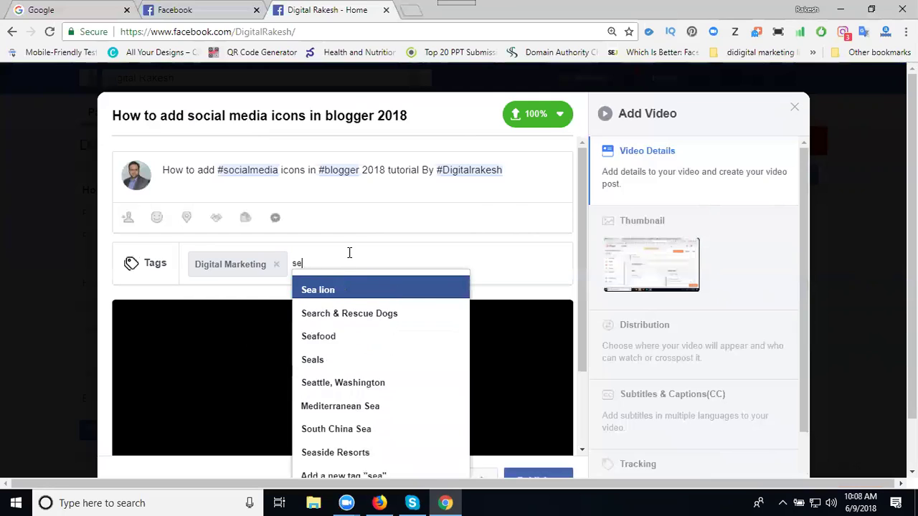
pyautogui.write('seo')
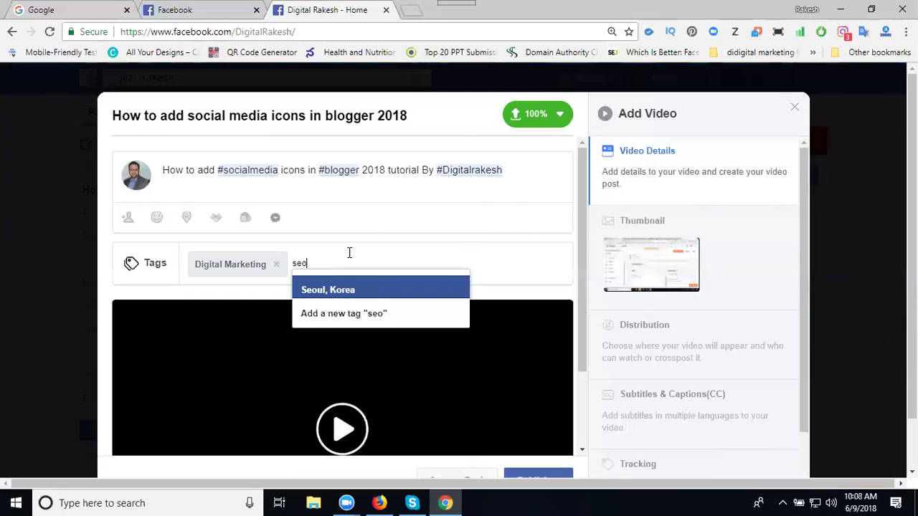
pyautogui.press('Return')
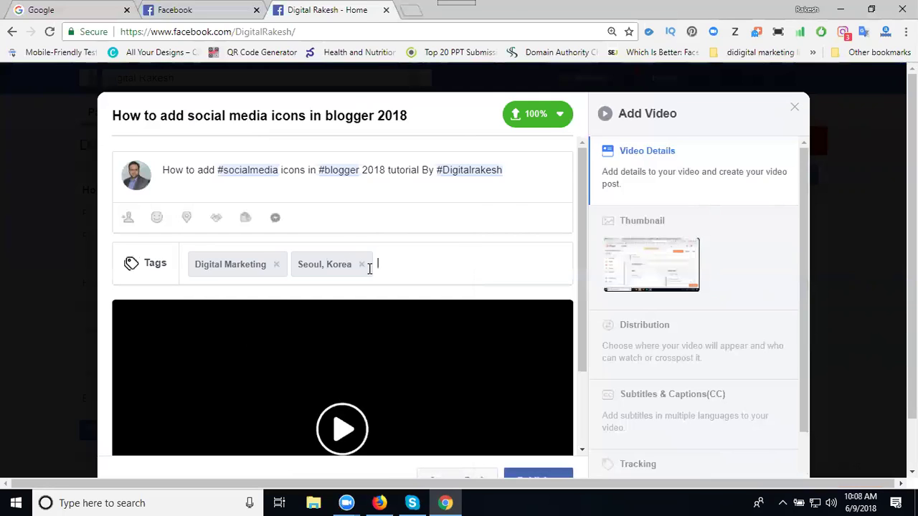
pyautogui.click(362, 264)
# - Add a new tag "search engine optimization" to the video
pyautogui.write('searc')
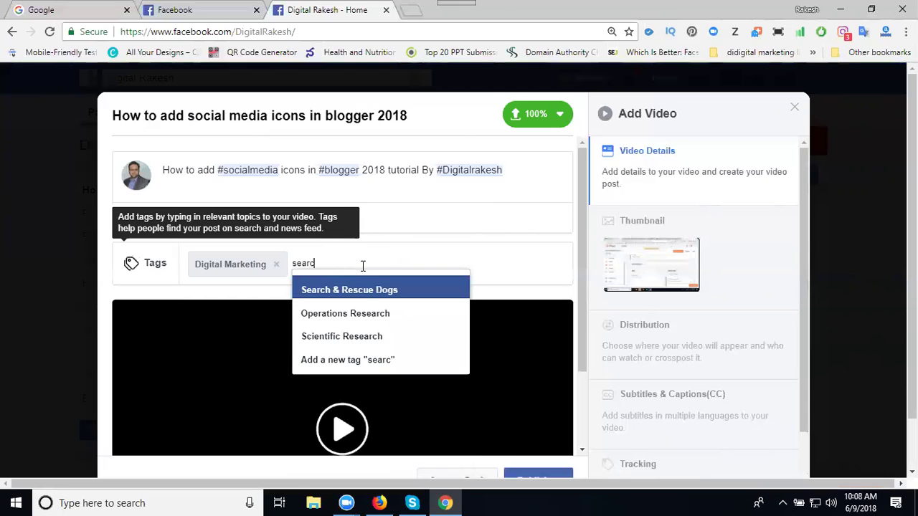
pyautogui.write('h engine ')
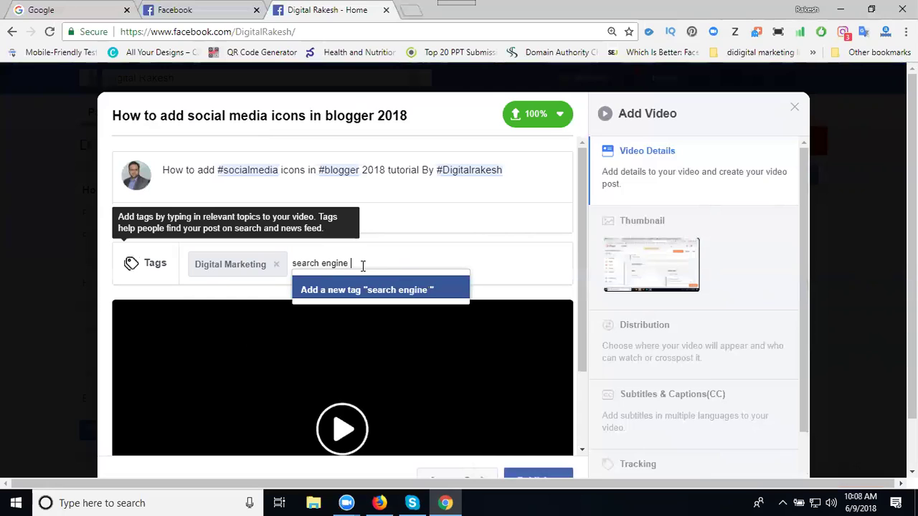
pyautogui.write('ioptimization')
pyautogui.press('Return')
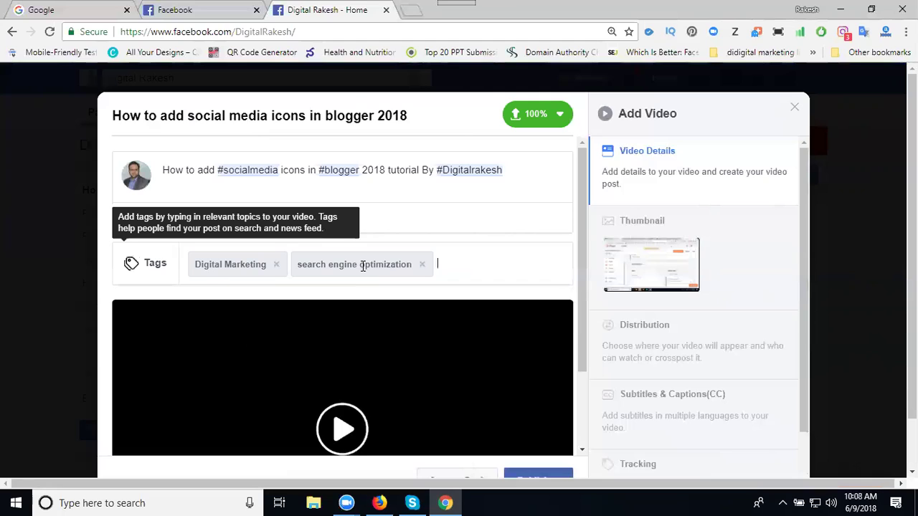
# - Add the new tags "social media optimization" and "blogger" to the video
pyautogui.write('social media optim')
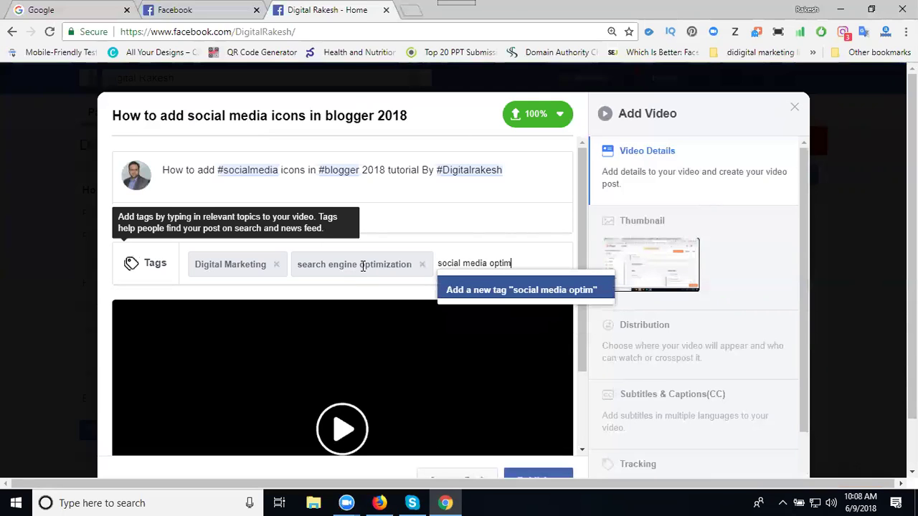
pyautogui.write('ization')
pyautogui.press('Return')
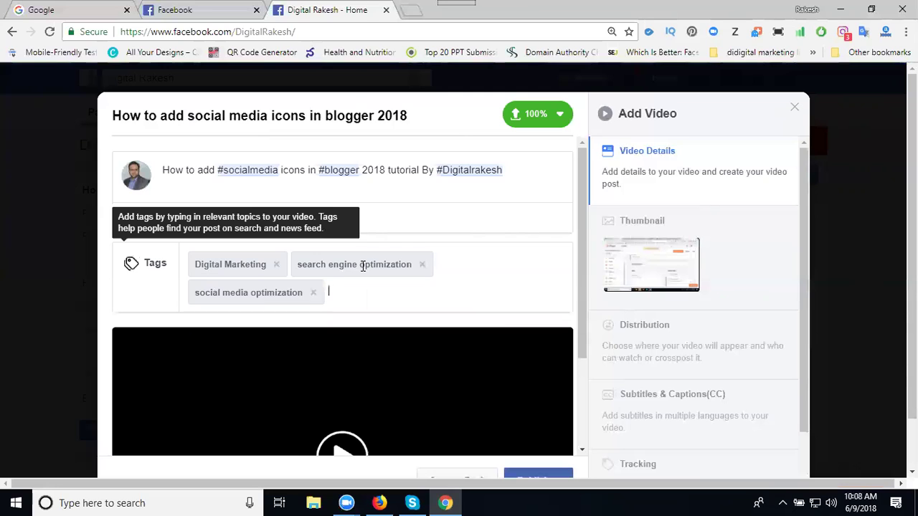
pyautogui.write('blogger')
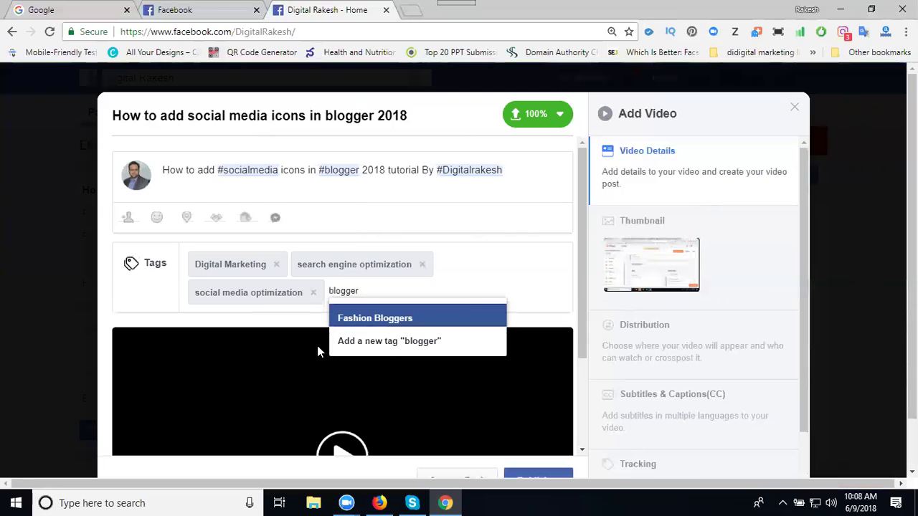
pyautogui.click(386, 341)
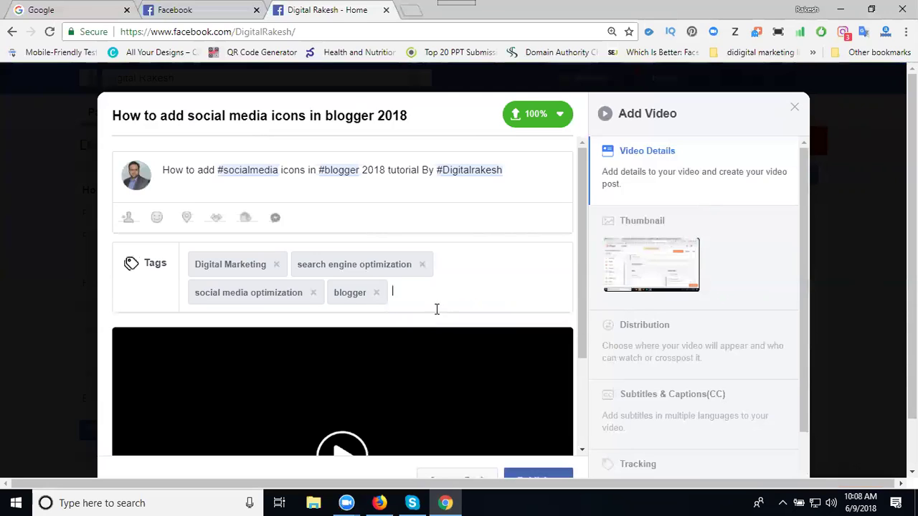
# - Add a second line reading "More Videos -" below the existing text of the video description
pyautogui.click(511, 169)
pyautogui.press('Return')
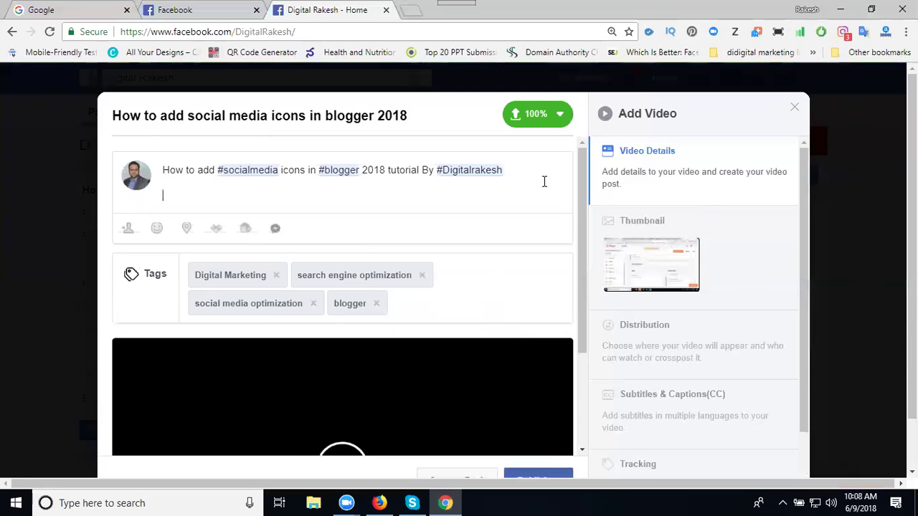
pyautogui.write('More Videos -')
# - Open youtube.com in a new browser tab
pyautogui.click(414, 12)
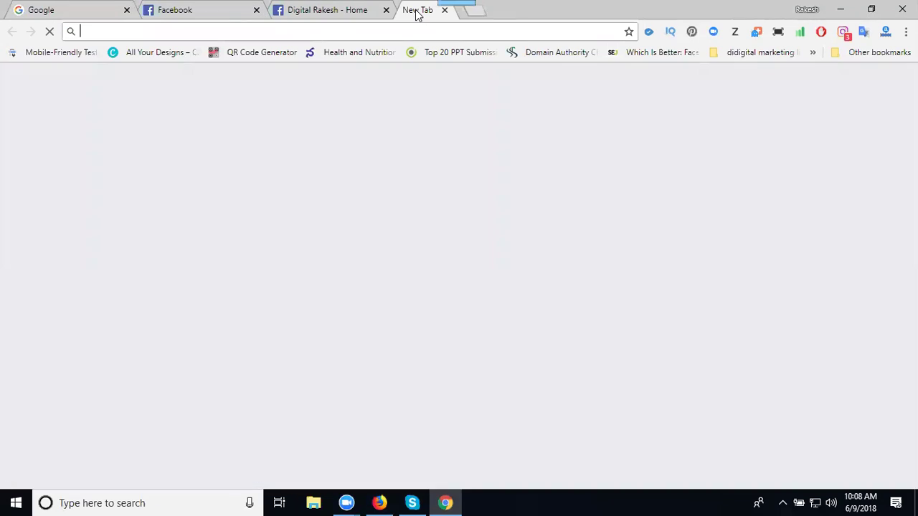
pyautogui.write('youtube.com')
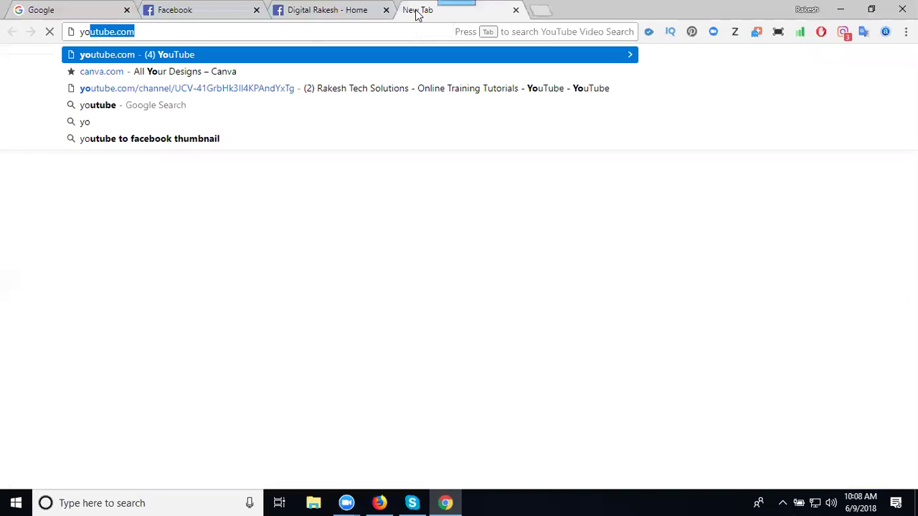
pyautogui.press('Return')
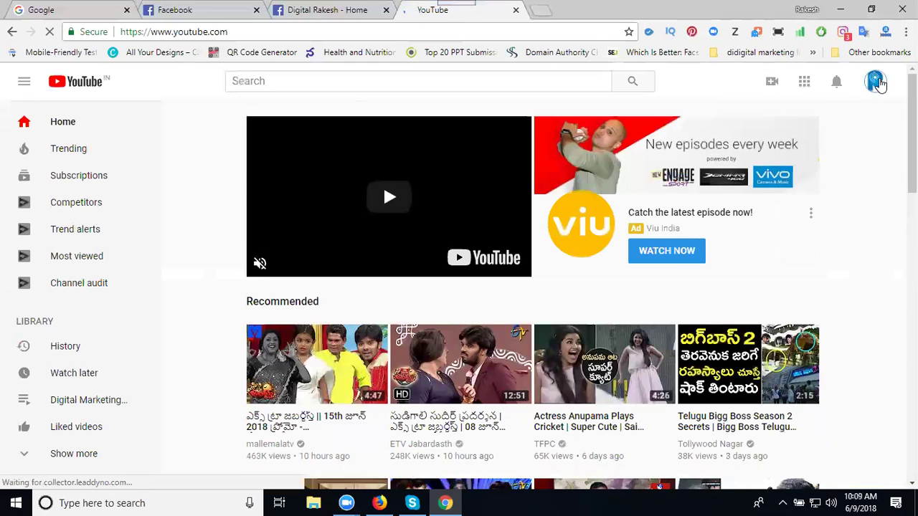
# - Copy the address of the own YouTube channel and paste it after "More Videos -" in the Facebook video description
pyautogui.click(874, 82)
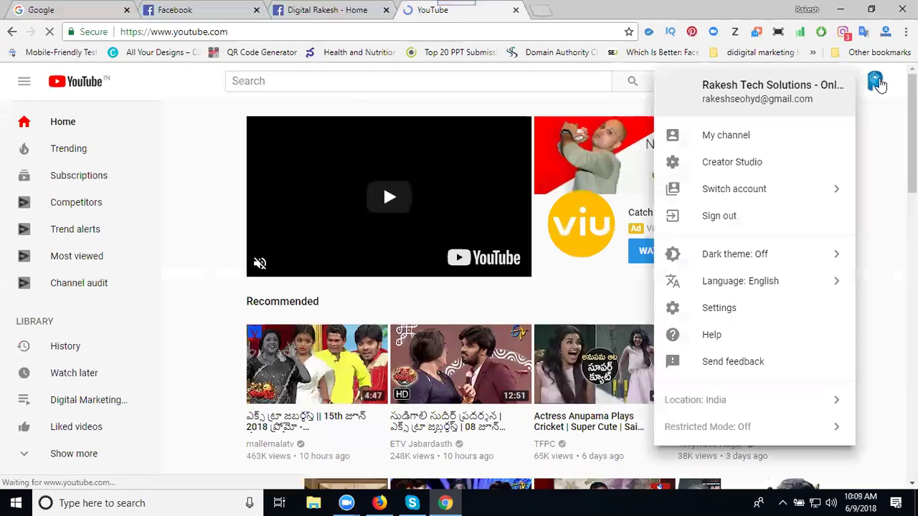
pyautogui.click(763, 133)
pyautogui.click(422, 32)
pyautogui.hotkey('ctrl', 'c')
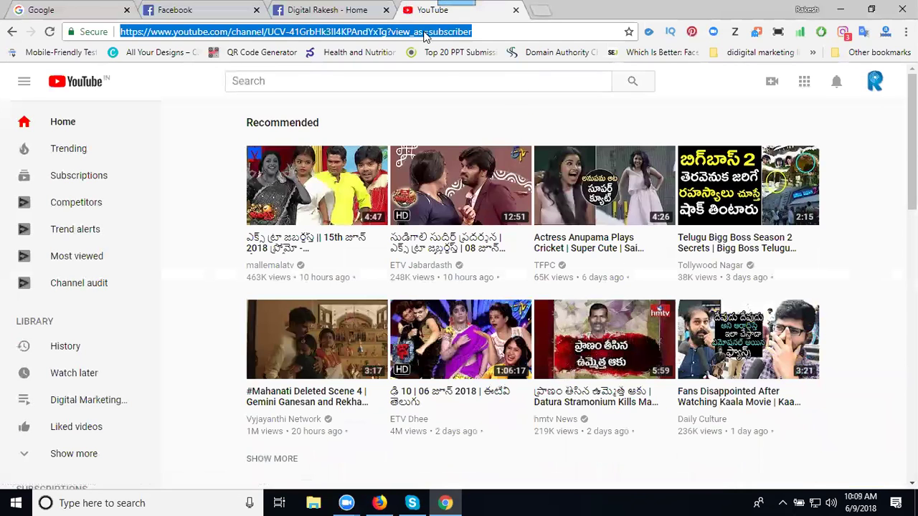
pyautogui.click(344, 9)
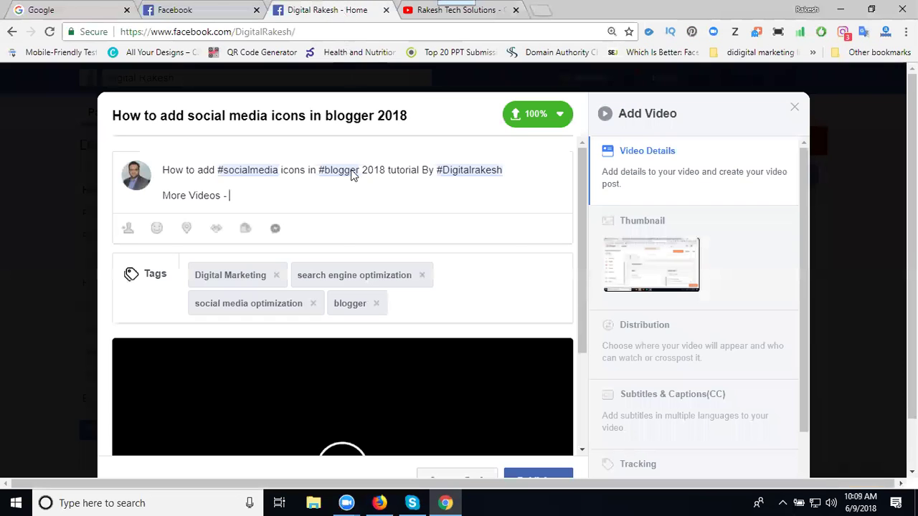
pyautogui.hotkey('ctrl', 'v')
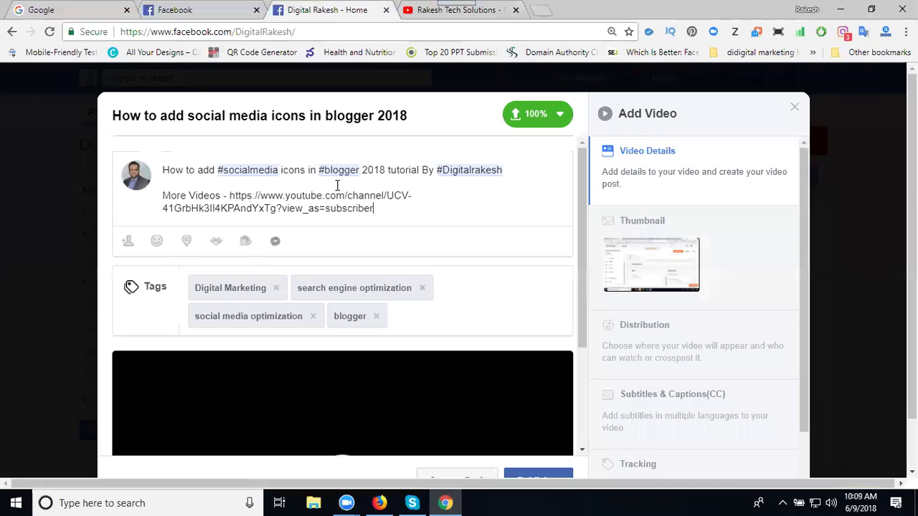
# - Publish the video to the Facebook page immediately
pyautogui.scroll(-4, 358, 276)
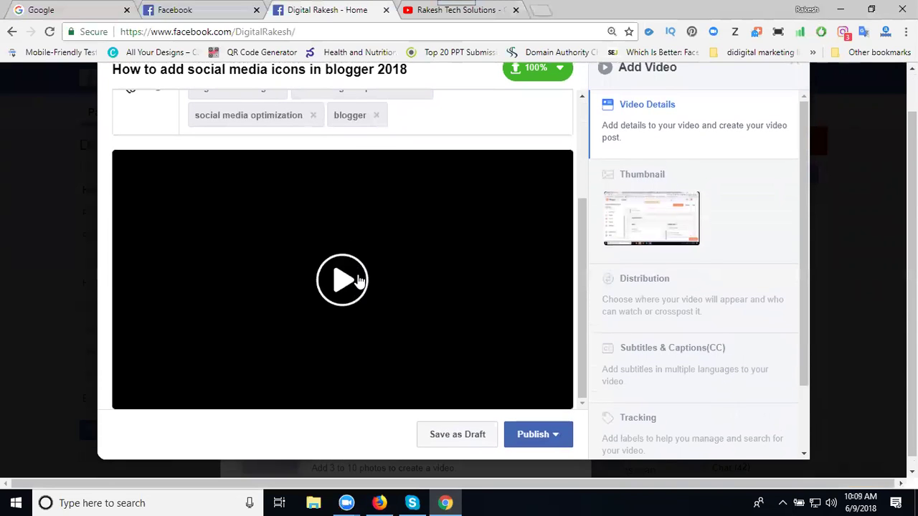
pyautogui.click(534, 443)
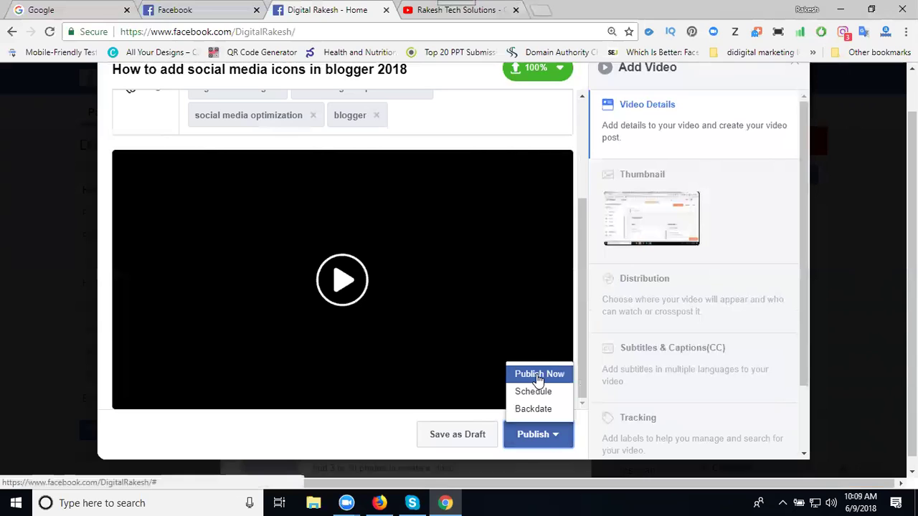
pyautogui.click(539, 375)
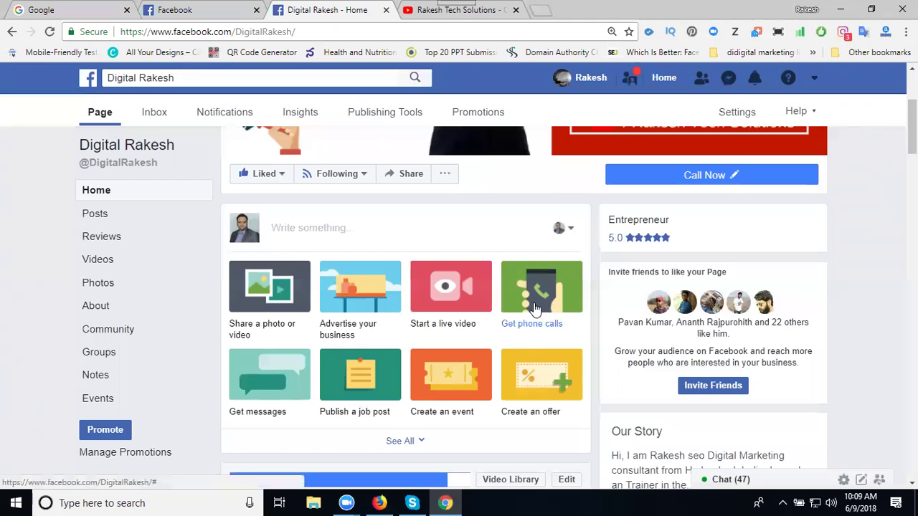
# - Check the new video post on the page, and open the Video Library in the page's publishing tools
pyautogui.scroll(-3, 534, 307)
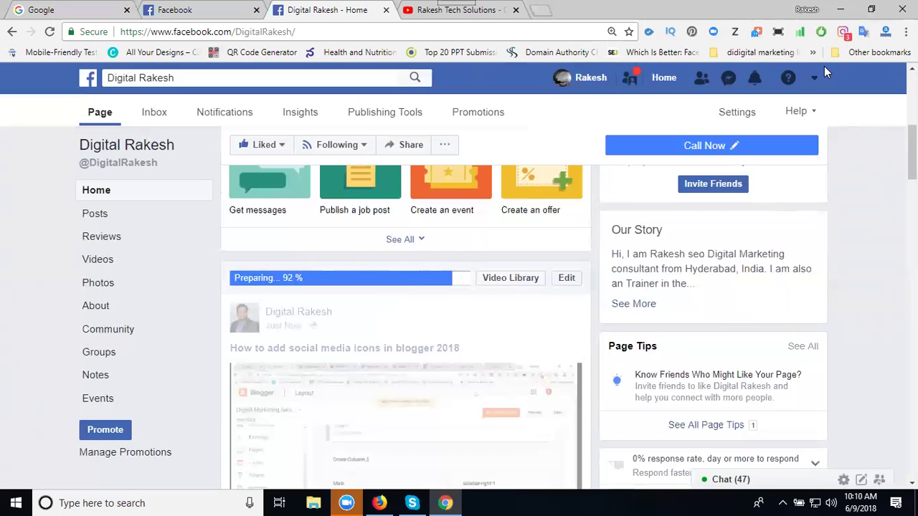
pyautogui.scroll(-2, 396, 359)
pyautogui.scroll(-3, 392, 331)
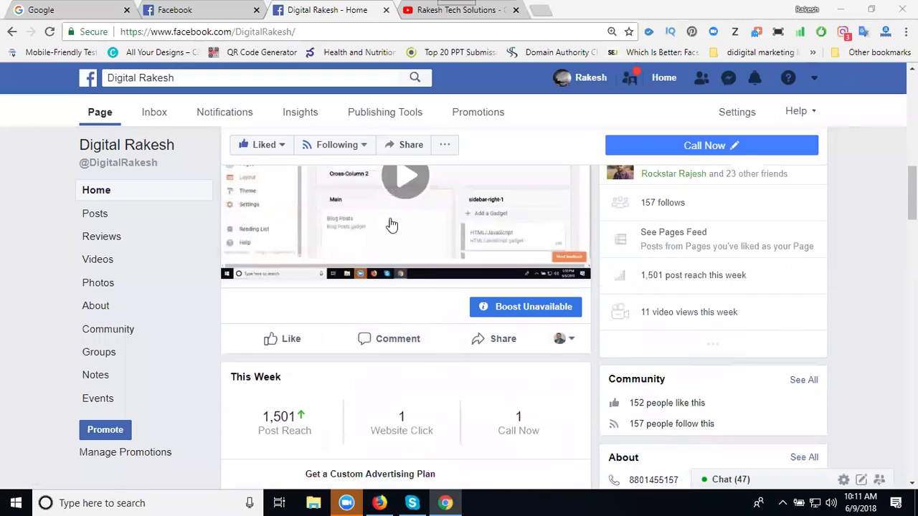
pyautogui.scroll(1, 391, 225)
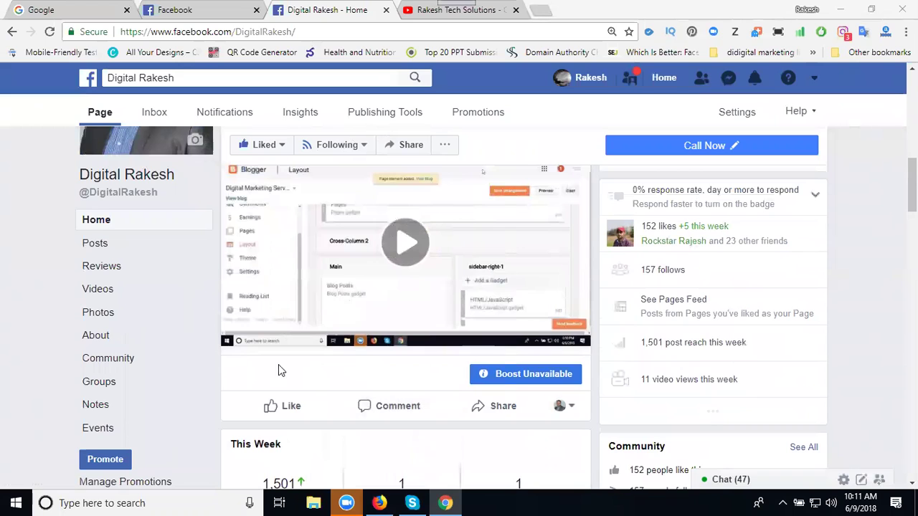
pyautogui.click(386, 115)
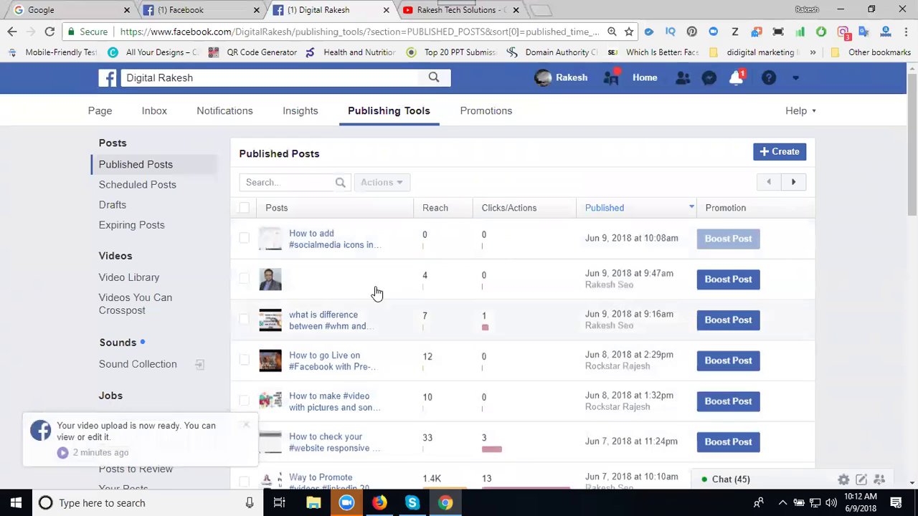
pyautogui.click(142, 281)
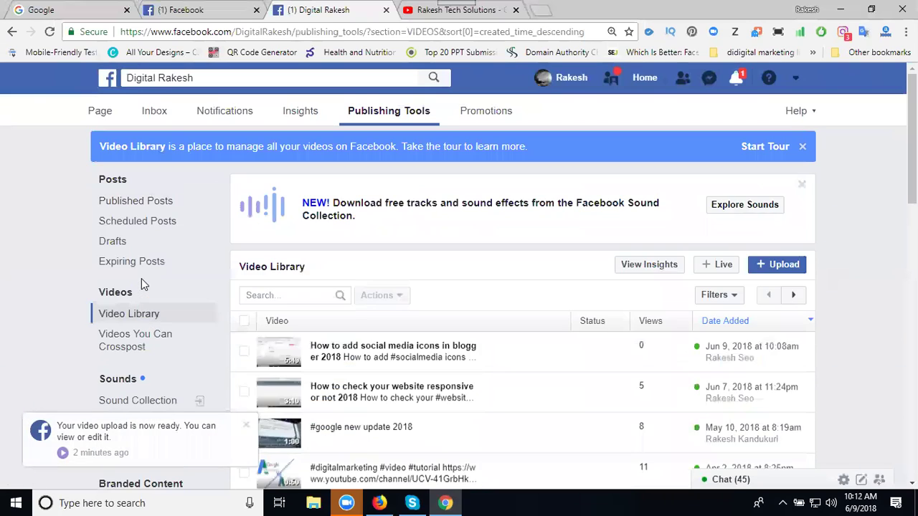
# - Look through the view counts of all videos in the library and dismiss the Events and Cookie Banner notices
pyautogui.scroll(-2, 367, 219)
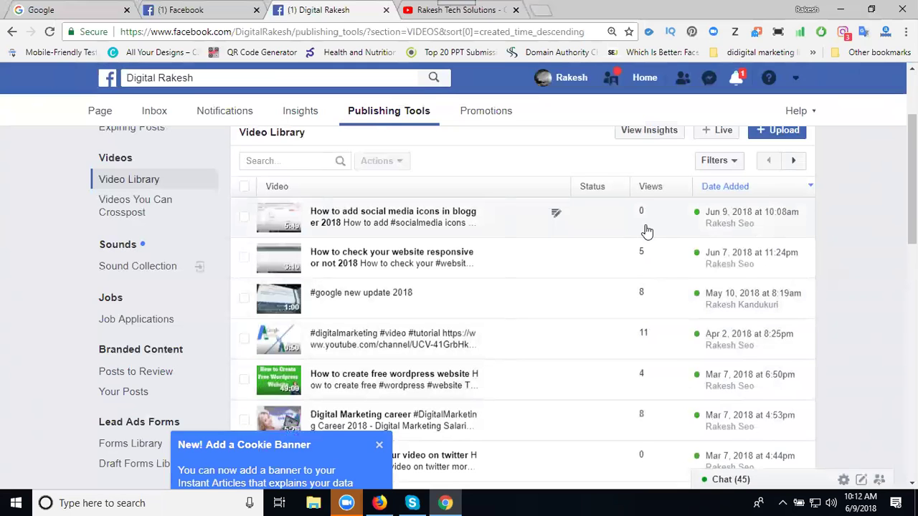
pyautogui.scroll(-4, 645, 258)
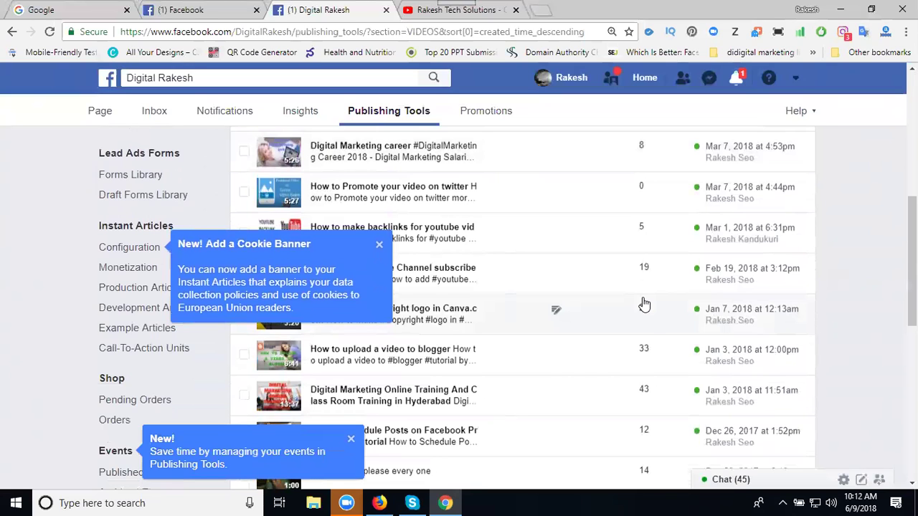
pyautogui.scroll(-4, 654, 410)
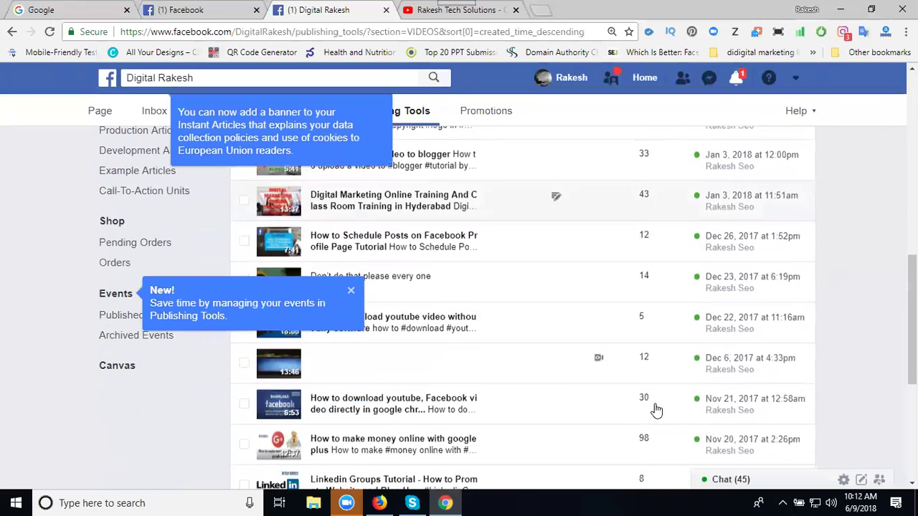
pyautogui.scroll(-3, 655, 409)
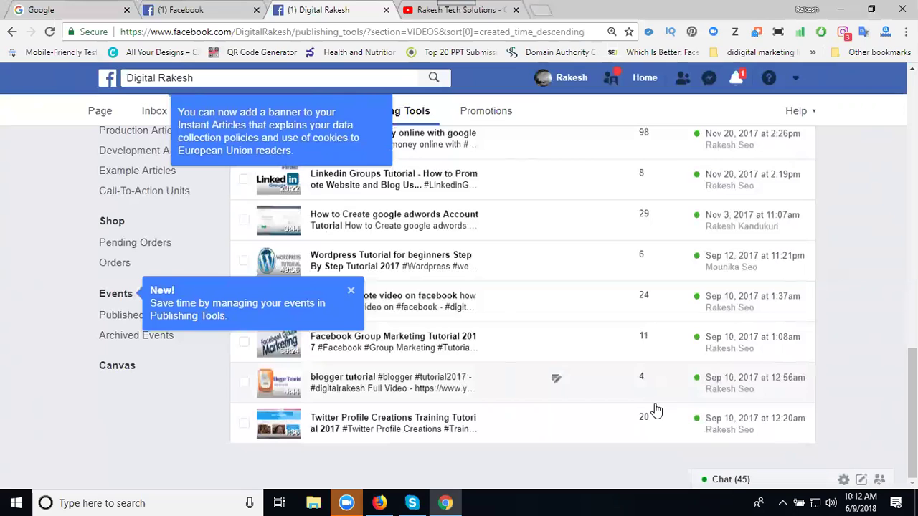
pyautogui.click(352, 293)
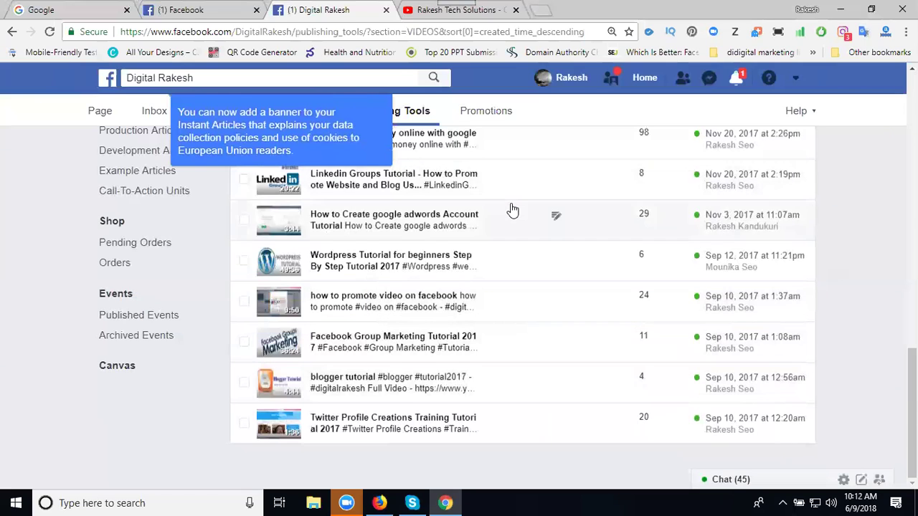
pyautogui.scroll(3, 495, 207)
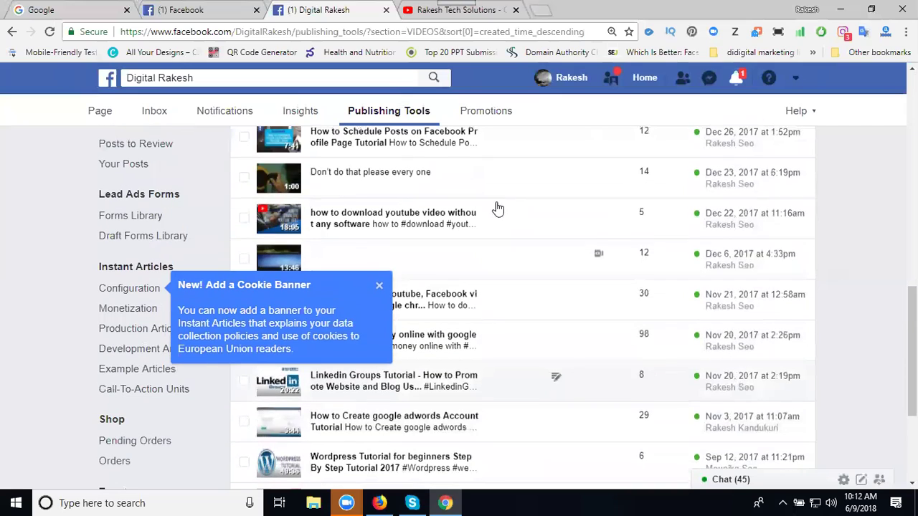
pyautogui.click(379, 285)
pyautogui.scroll(10, 589, 304)
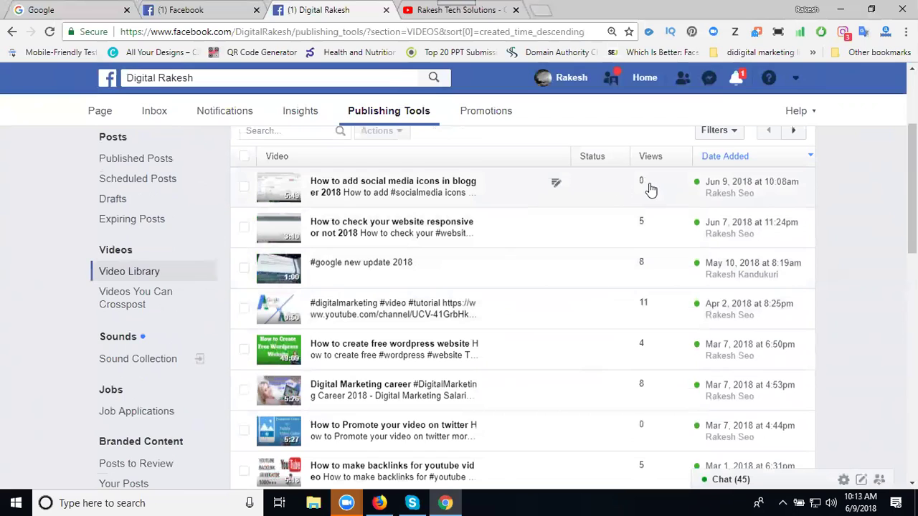
# - Reload the Video Library, open "How to add social media icons in blogger 2018" for editing and copy its title
pyautogui.click(49, 33)
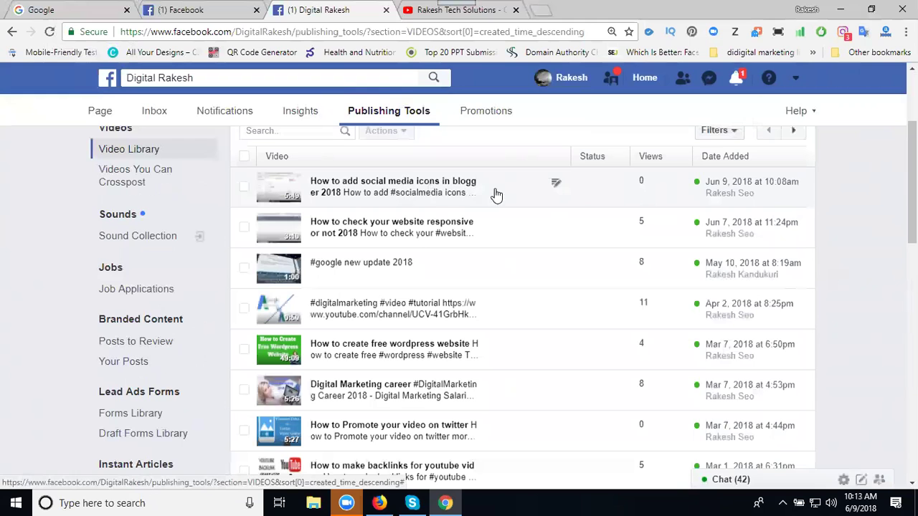
pyautogui.click(555, 185)
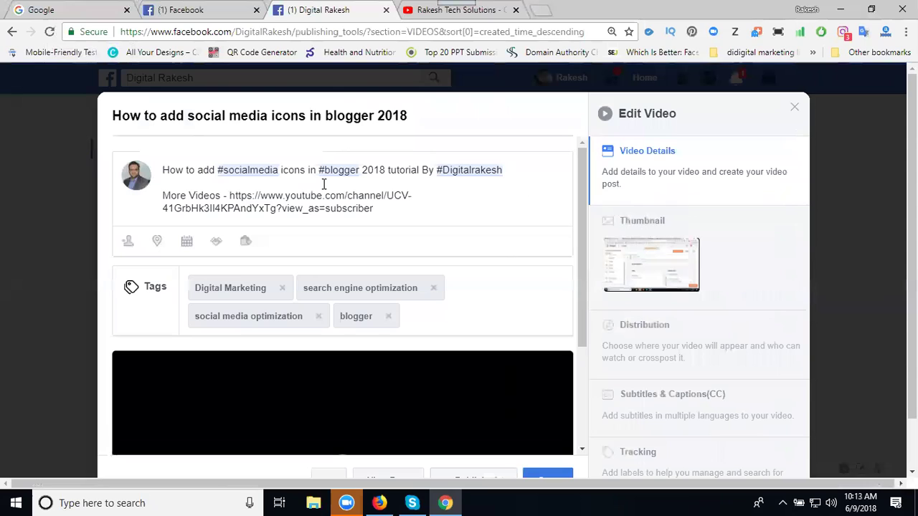
pyautogui.tripleClick(312, 114)
pyautogui.hotkey('ctrl', 'c')
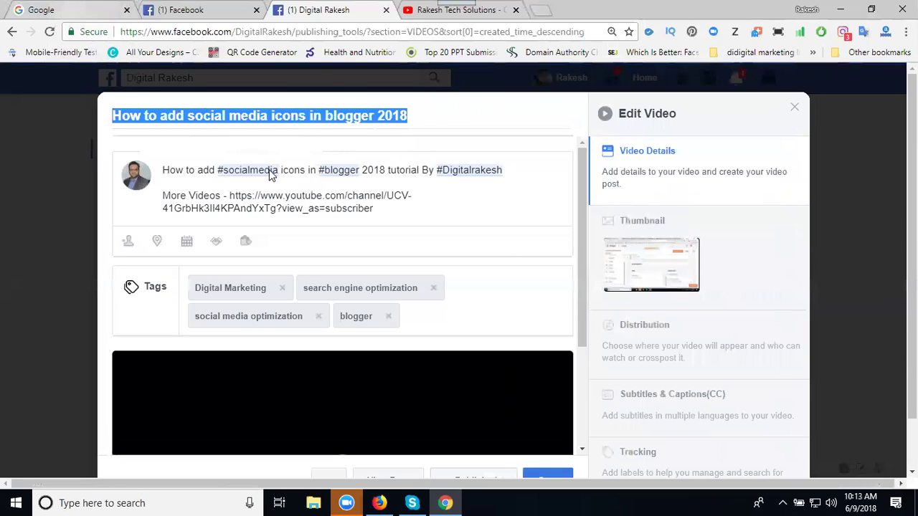
# - Search Google Images for "How to add social media icons in blogger 2018"
pyautogui.hotkey('ctrl', '1')
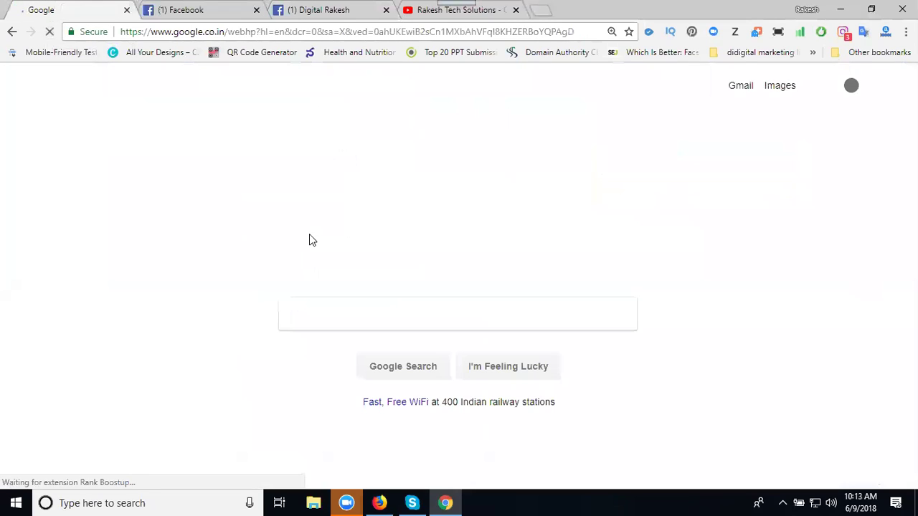
pyautogui.click(324, 313)
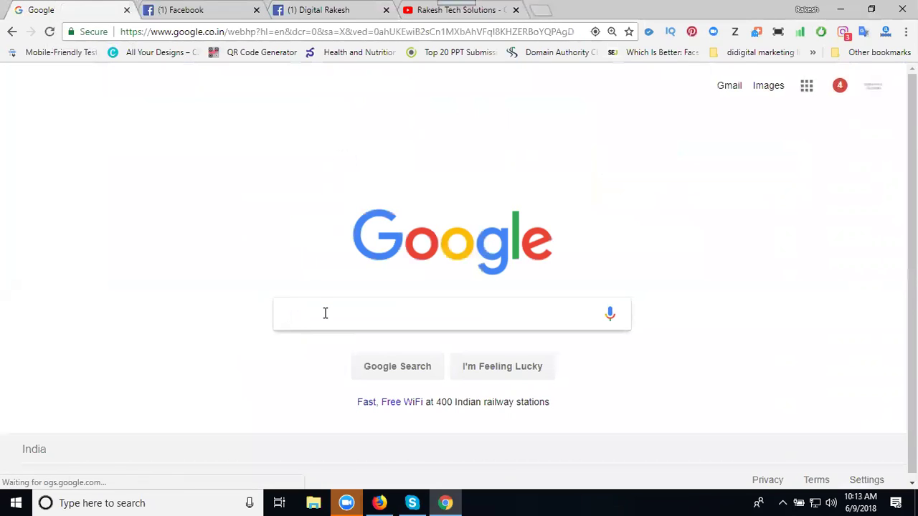
pyautogui.hotkey('ctrl', 'v')
pyautogui.press('Return')
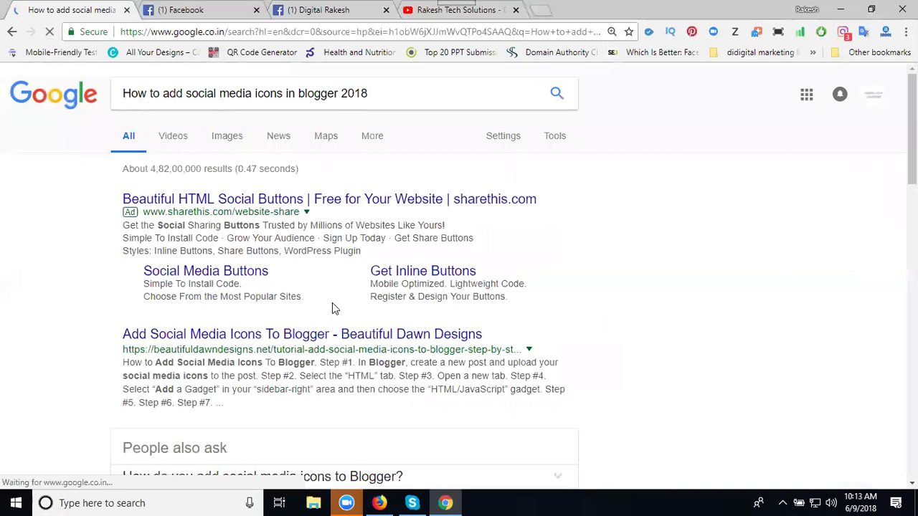
pyautogui.click(218, 139)
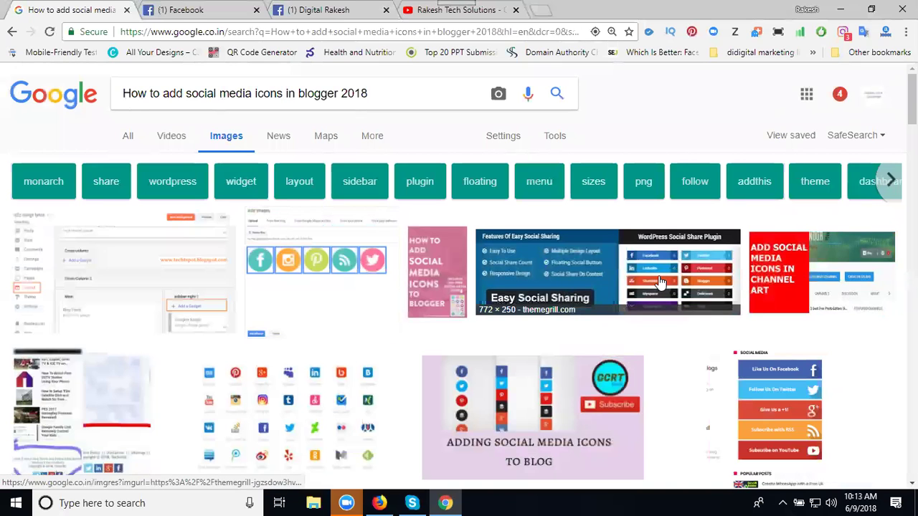
# - Preview the red "Add social media icons in channel art" image and look over the surrounding image results
pyautogui.scroll(-1, 663, 280)
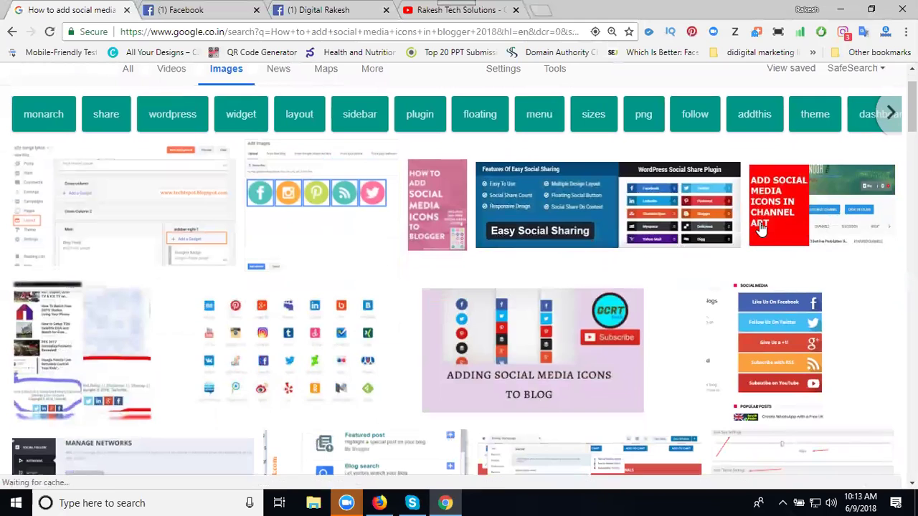
pyautogui.click(786, 214)
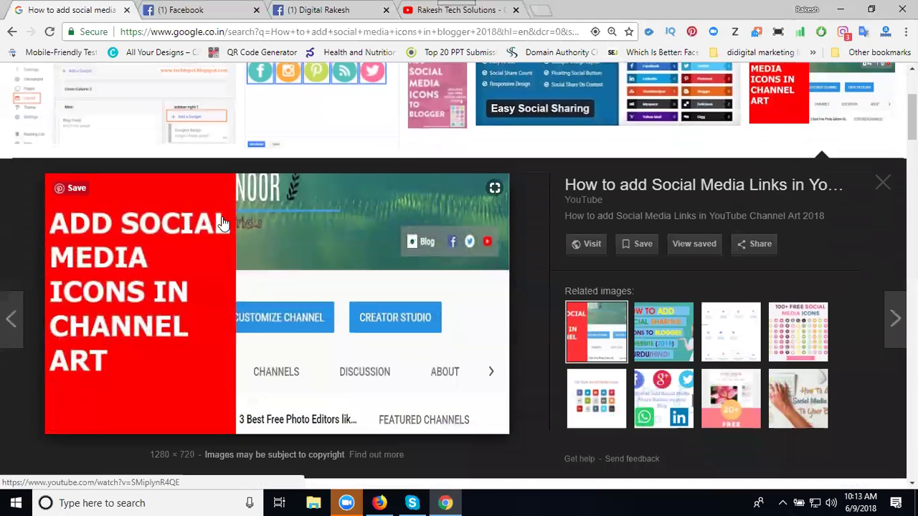
pyautogui.scroll(-3, 521, 259)
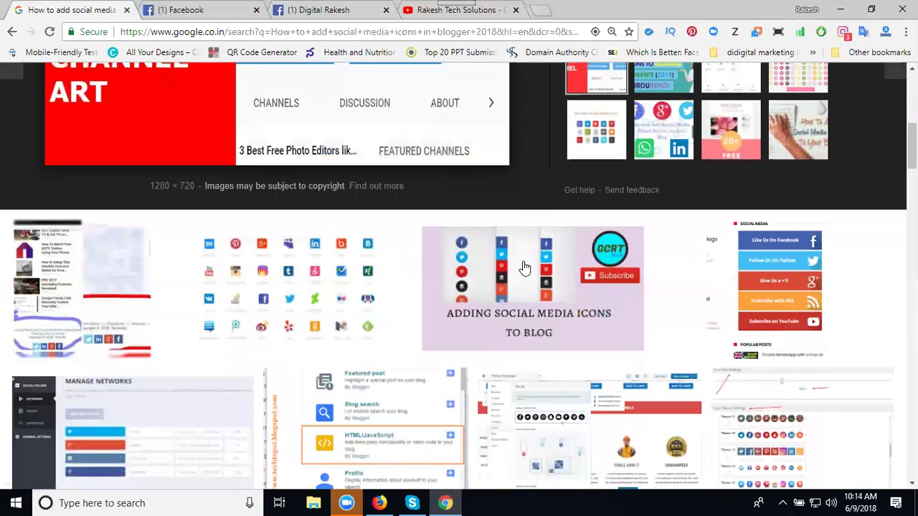
pyautogui.scroll(3, 515, 276)
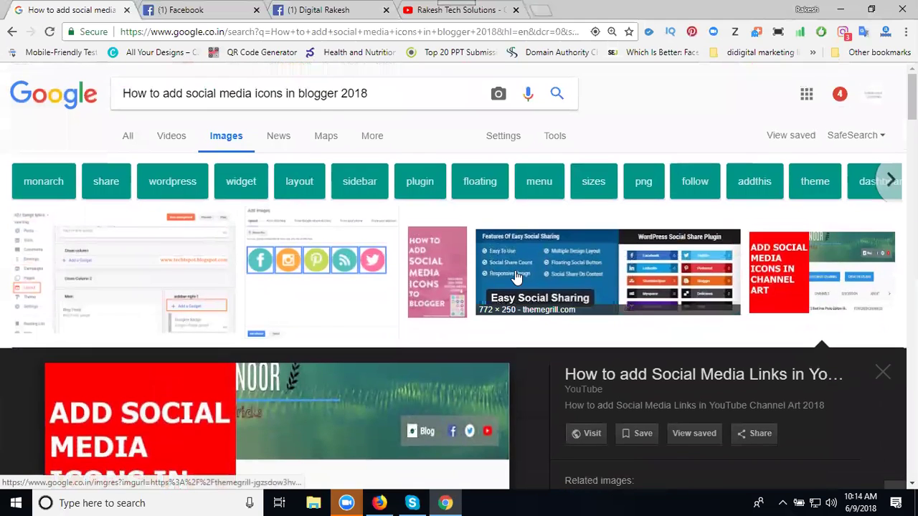
# - Remove "2018" from the query and repeat the image search for "How to add social media icons in blogger"
pyautogui.moveTo(340, 94); pyautogui.dragTo(406, 94)
pyautogui.press('BackSpace')
pyautogui.press('Return')
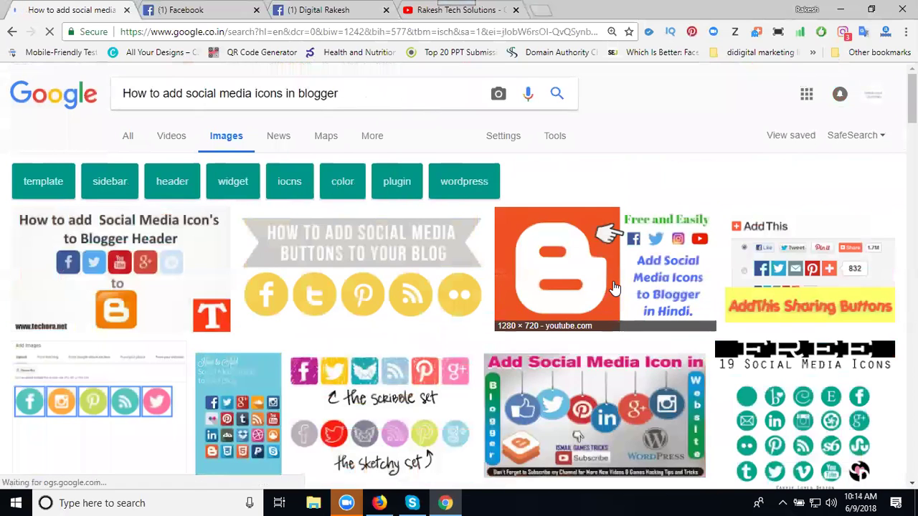
# - Compare the image results and save the cyan "How To Add social media icons On Blogger" image to Local Disk (E:) as "How to add social media icons in blogger 2018"
pyautogui.click(146, 281)
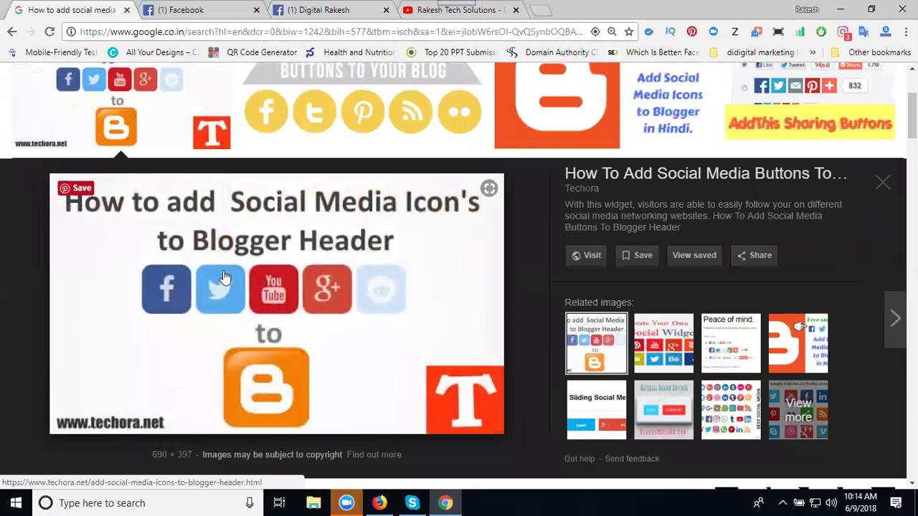
pyautogui.click(336, 119)
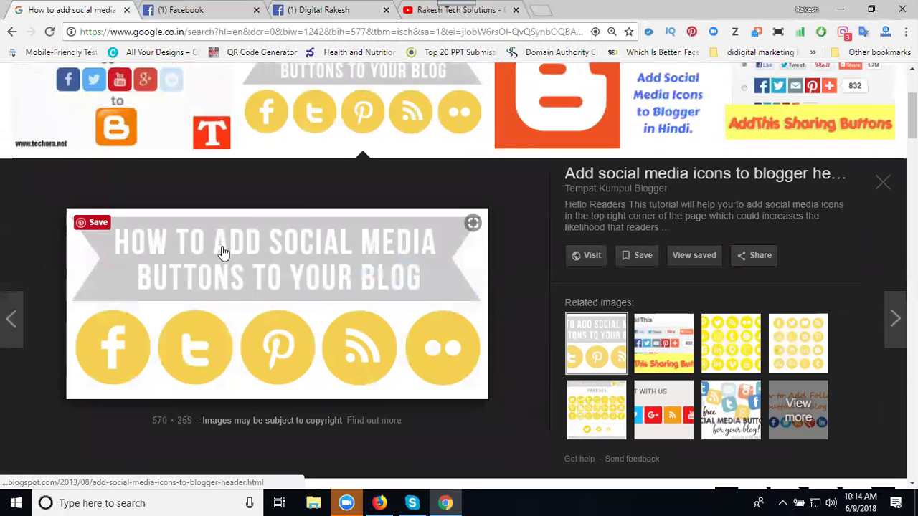
pyautogui.scroll(-4, 263, 268)
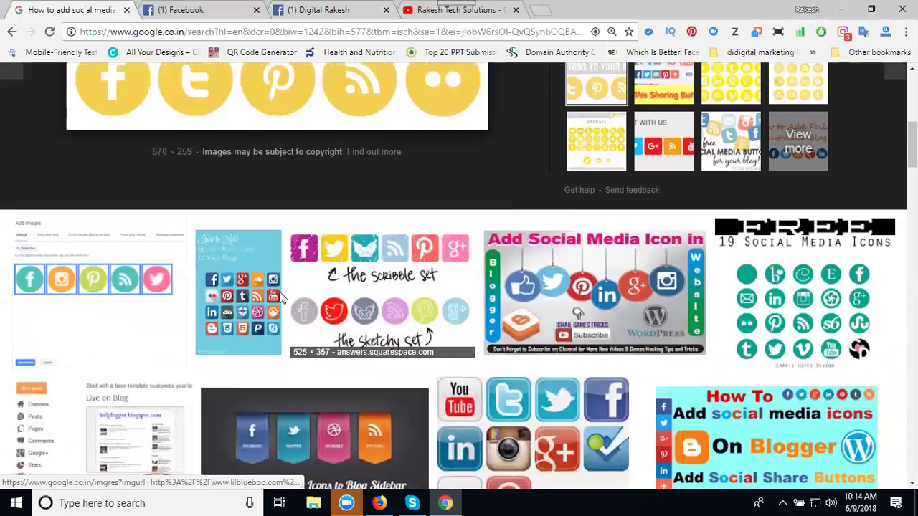
pyautogui.scroll(-2, 281, 298)
pyautogui.scroll(-2, 563, 309)
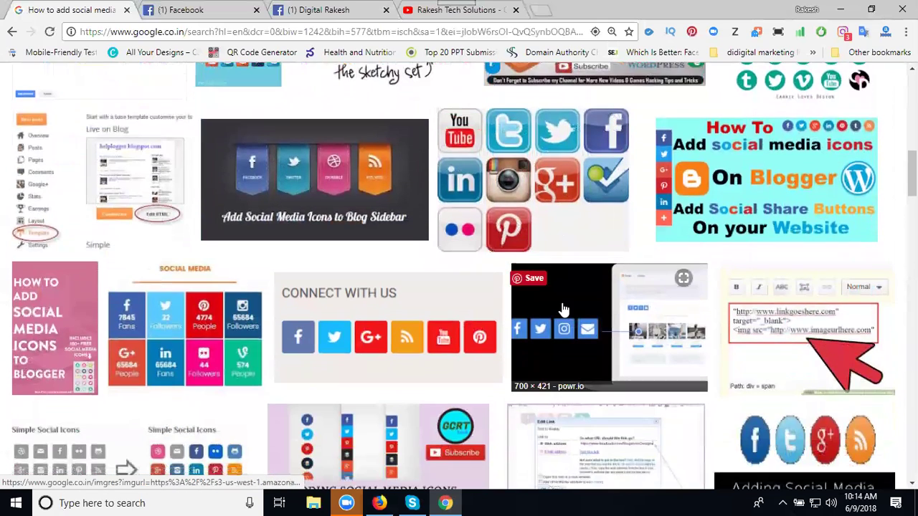
pyautogui.click(764, 202)
pyautogui.rightClick(258, 233)
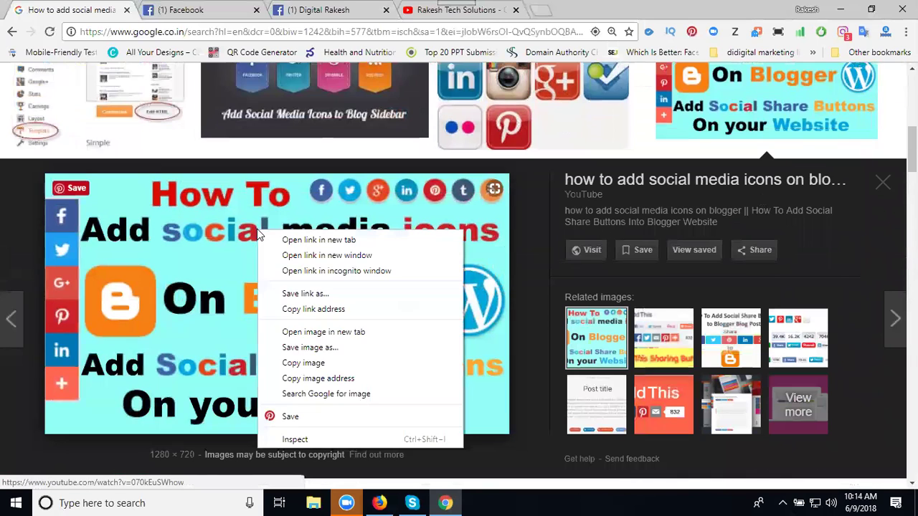
pyautogui.click(322, 346)
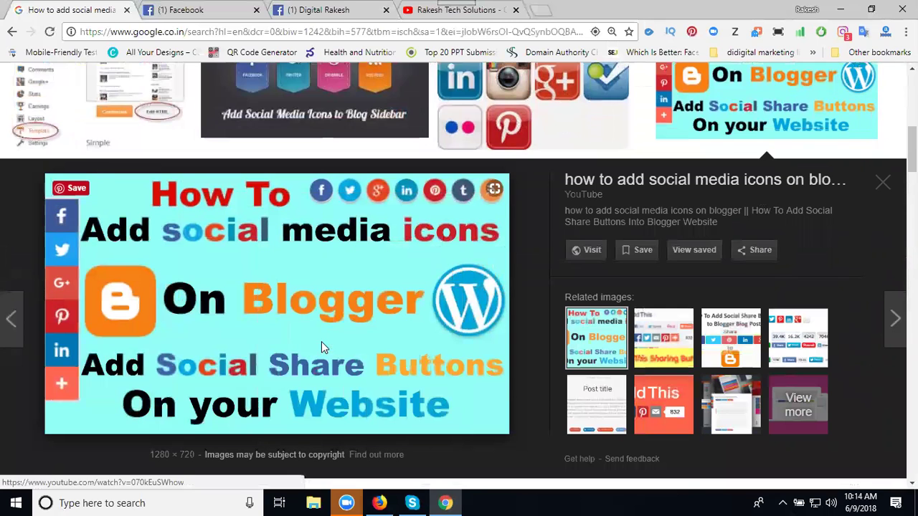
pyautogui.hotkey('ctrl', 'v')
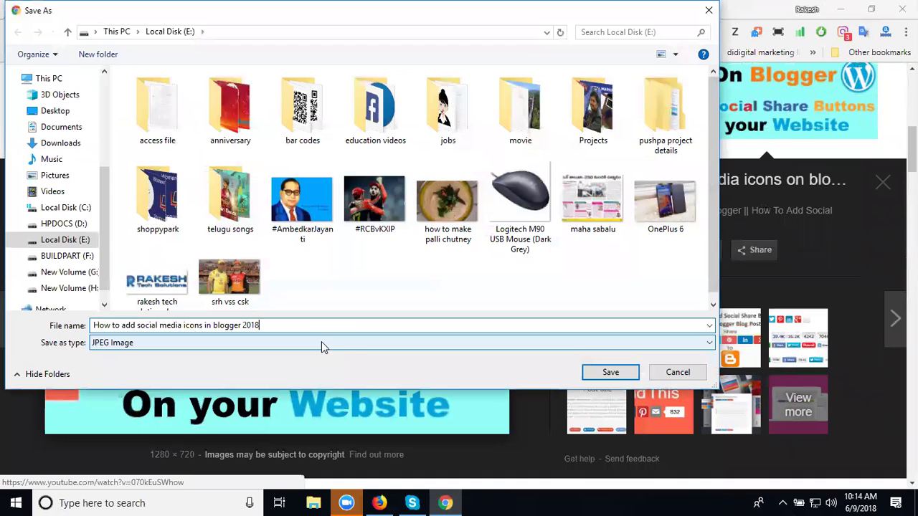
pyautogui.click(608, 372)
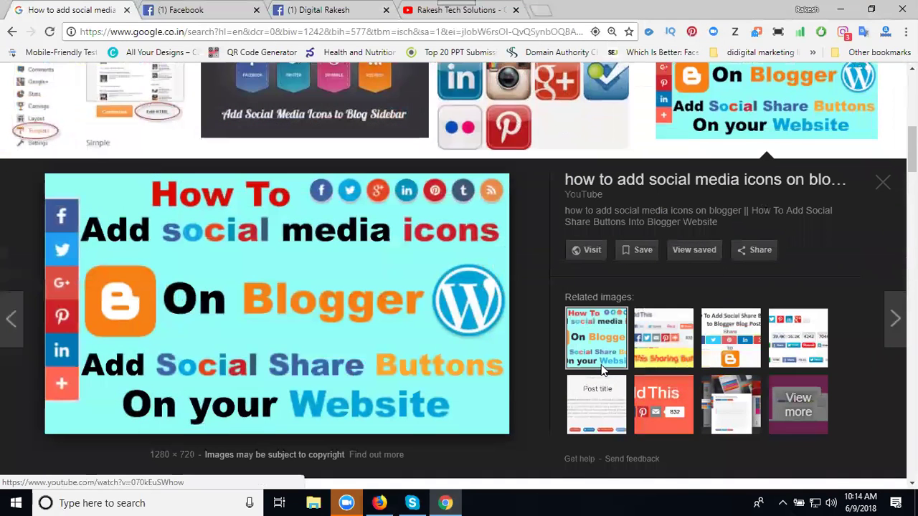
# - Return to the Facebook video being edited, open its thumbnail settings and choose the third auto-generated image
pyautogui.click(316, 10)
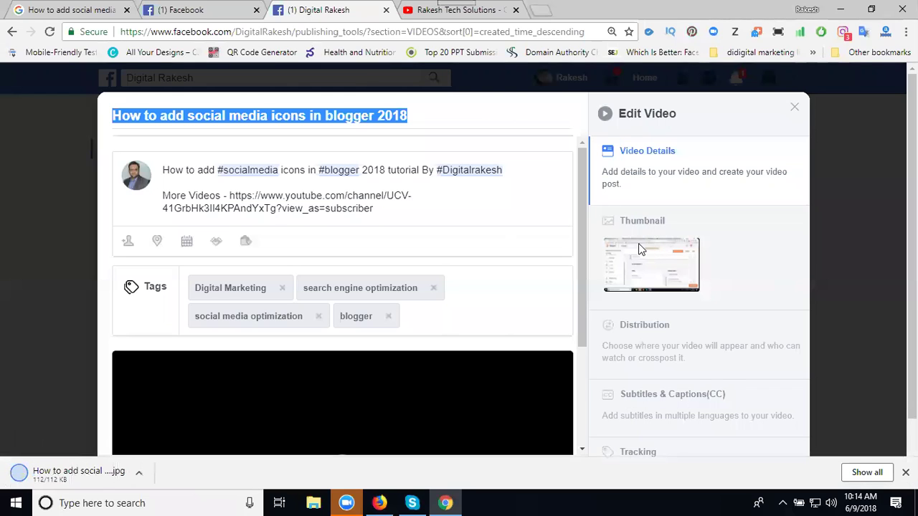
pyautogui.click(628, 223)
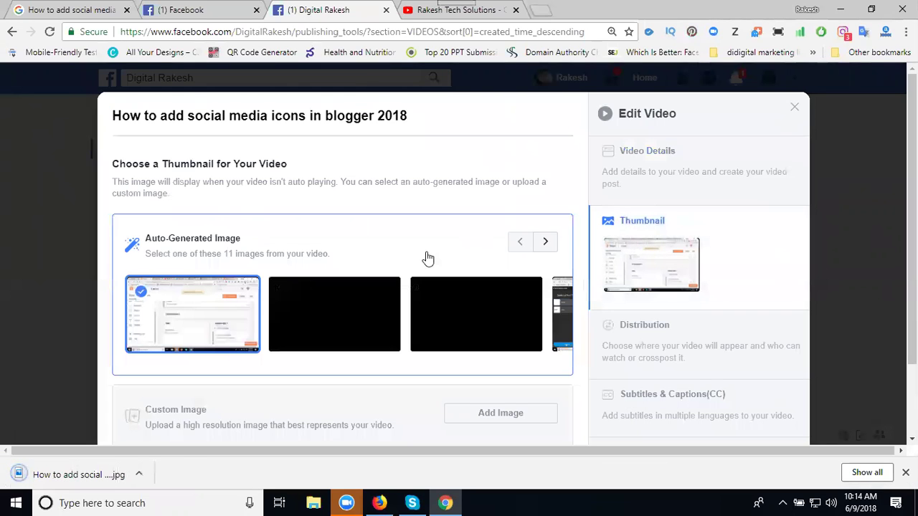
pyautogui.scroll(-2, 344, 293)
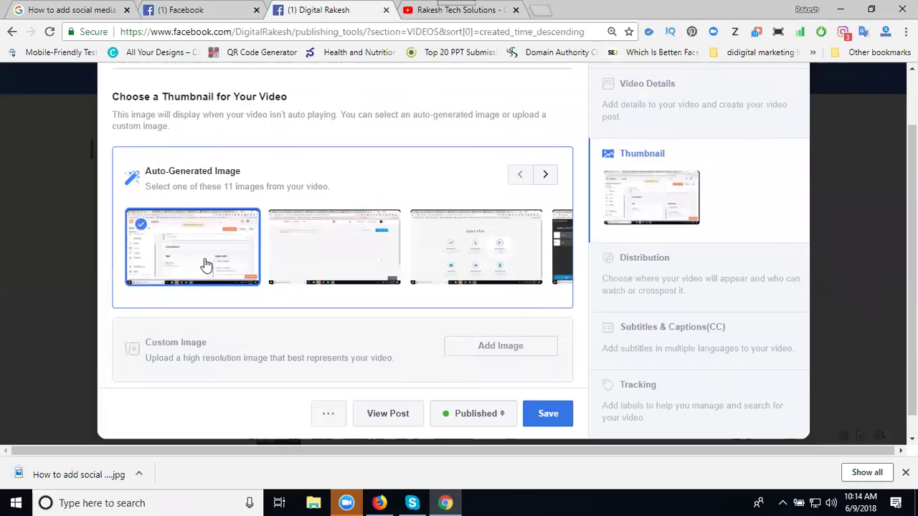
pyautogui.click(485, 266)
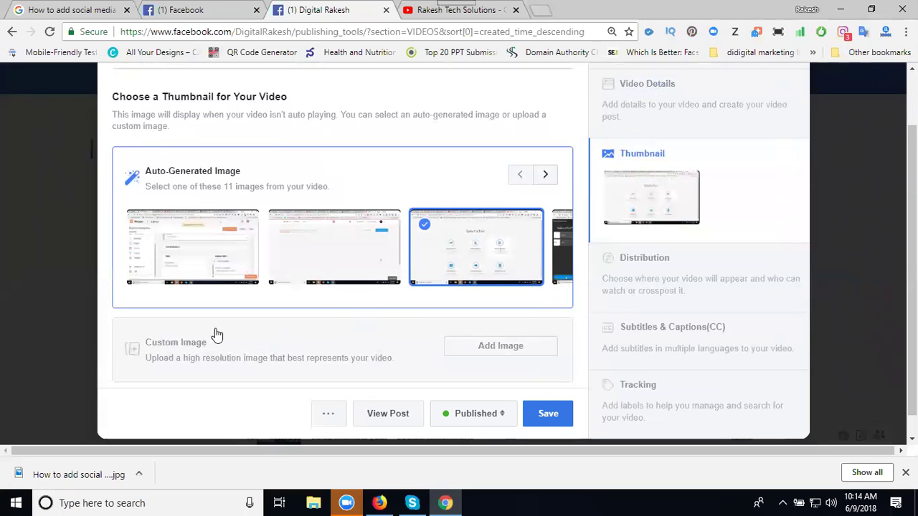
# - Upload "How to add social media icons in blogger 2018" from Local Disk (E:) as the video's custom thumbnail
pyautogui.scroll(-1, 193, 331)
pyautogui.click(475, 325)
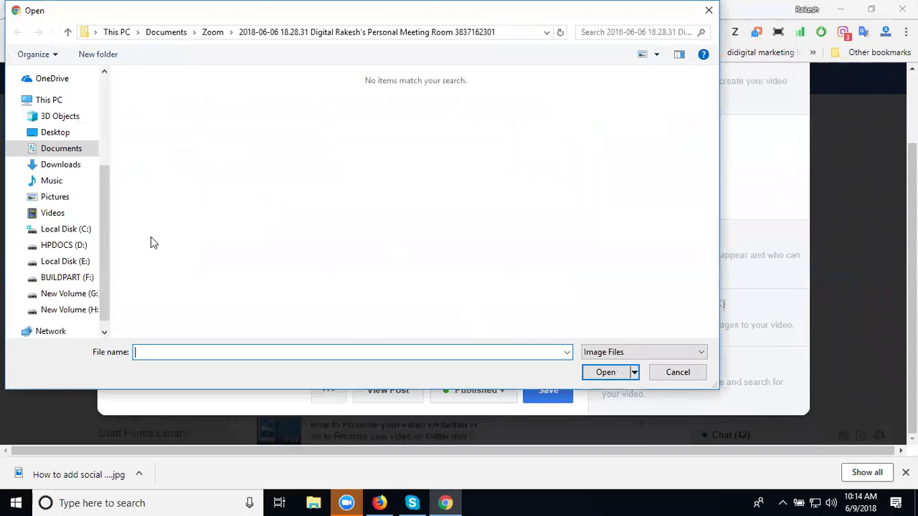
pyautogui.click(65, 261)
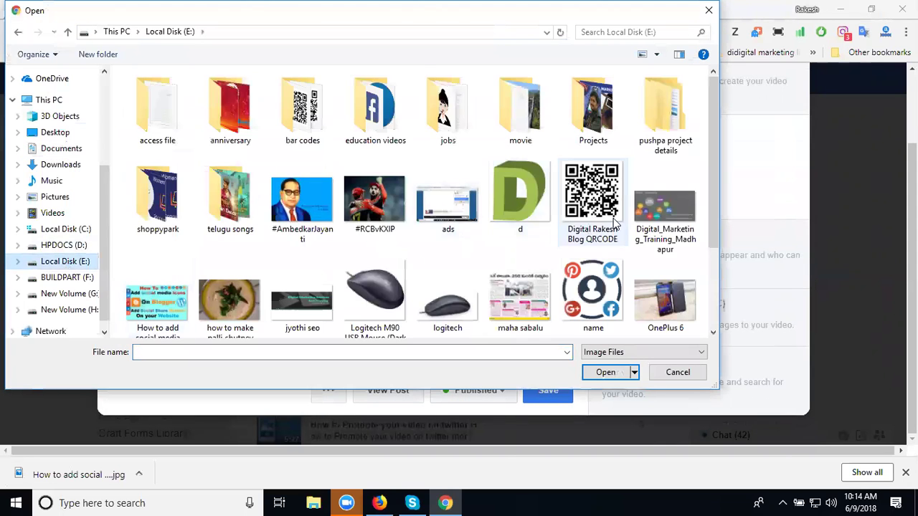
pyautogui.scroll(-1, 614, 224)
pyautogui.scroll(-3, 413, 257)
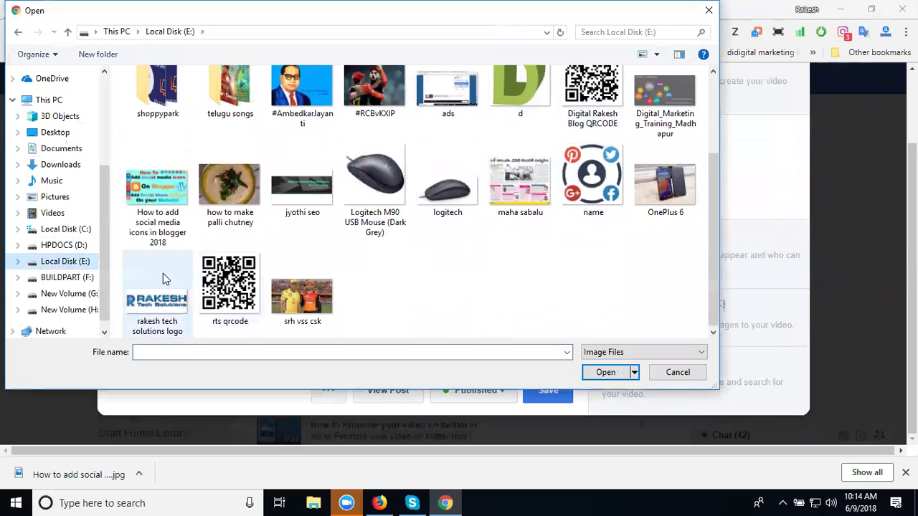
pyautogui.doubleClick(153, 208)
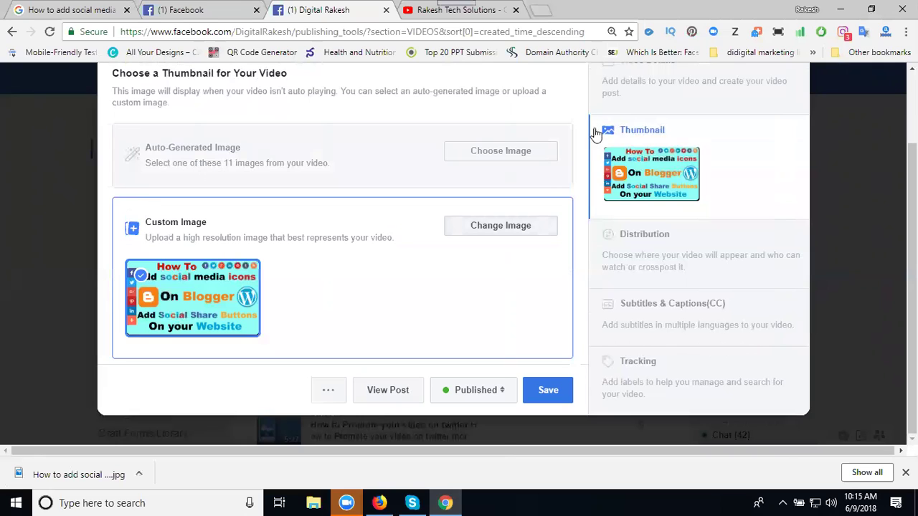
# - Review the video's details and distribution options, including the crossposting page selection, without changing them
pyautogui.scroll(2, 654, 143)
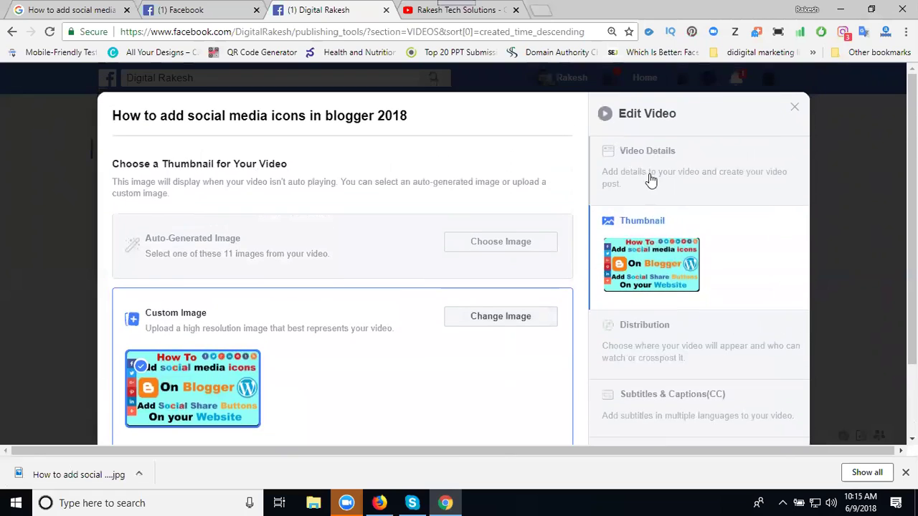
pyautogui.click(644, 154)
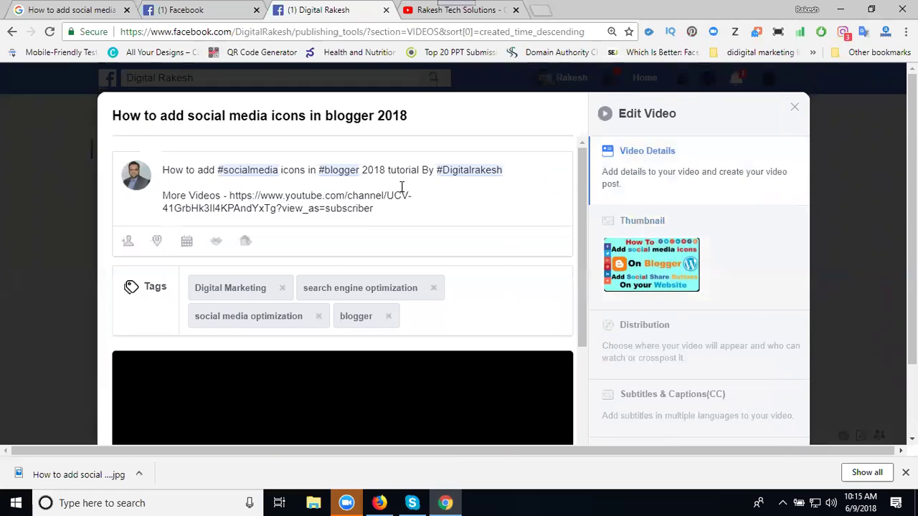
pyautogui.scroll(-2, 631, 257)
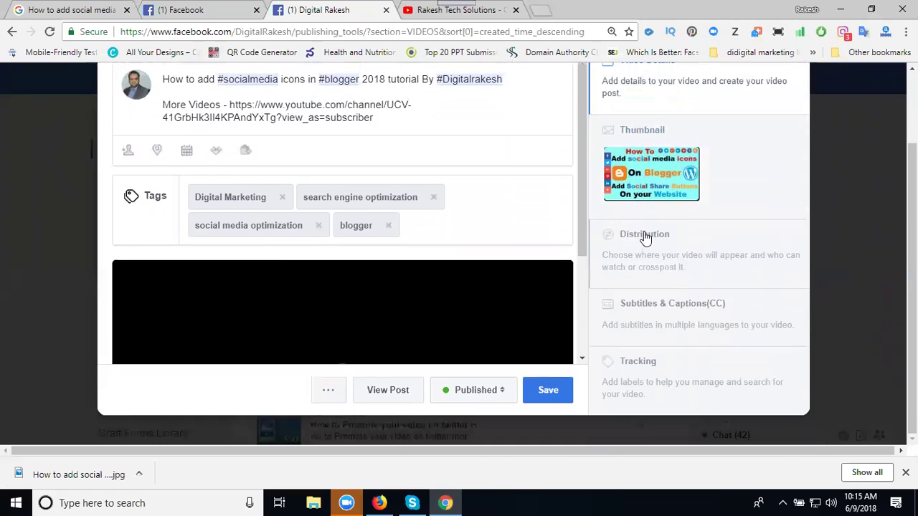
pyautogui.click(645, 238)
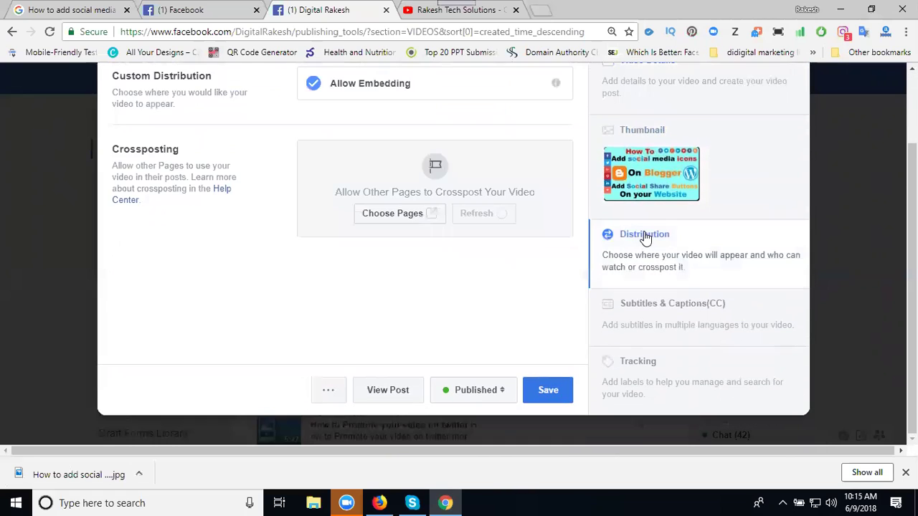
pyautogui.click(394, 224)
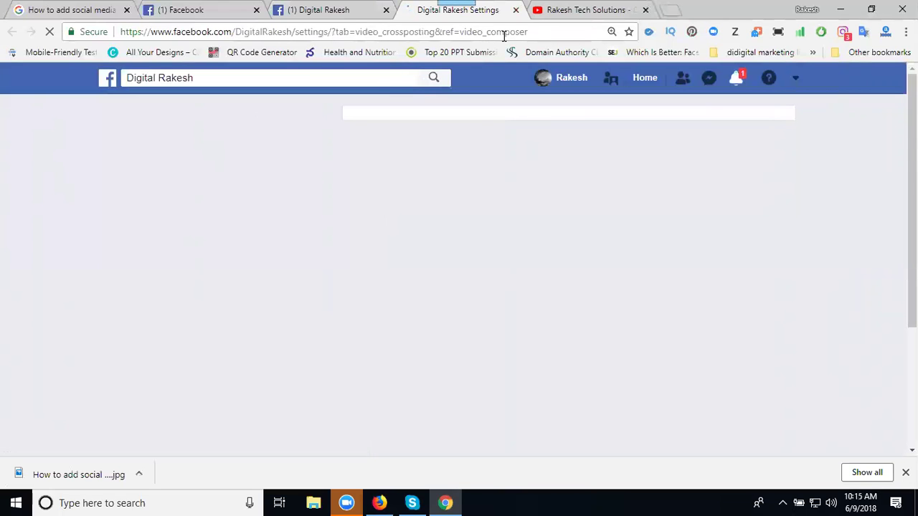
pyautogui.hotkey('ctrl', 'w')
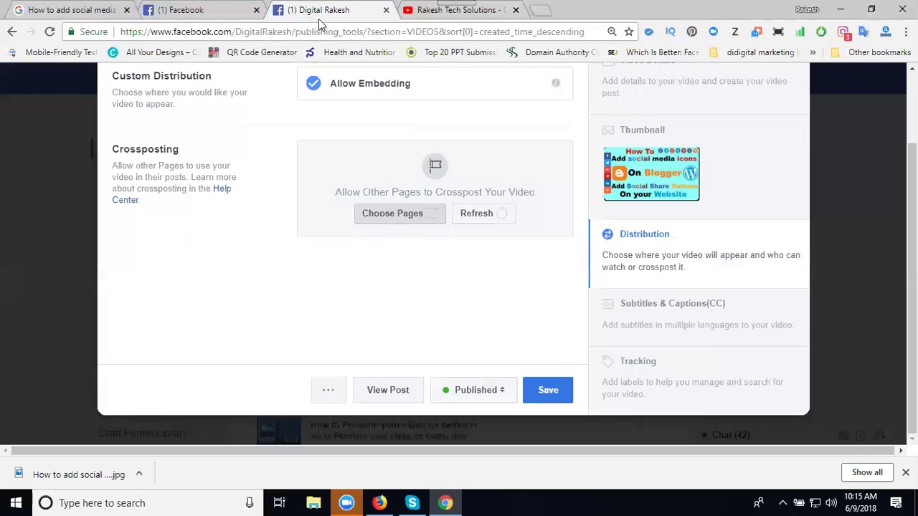
pyautogui.scroll(1, 437, 167)
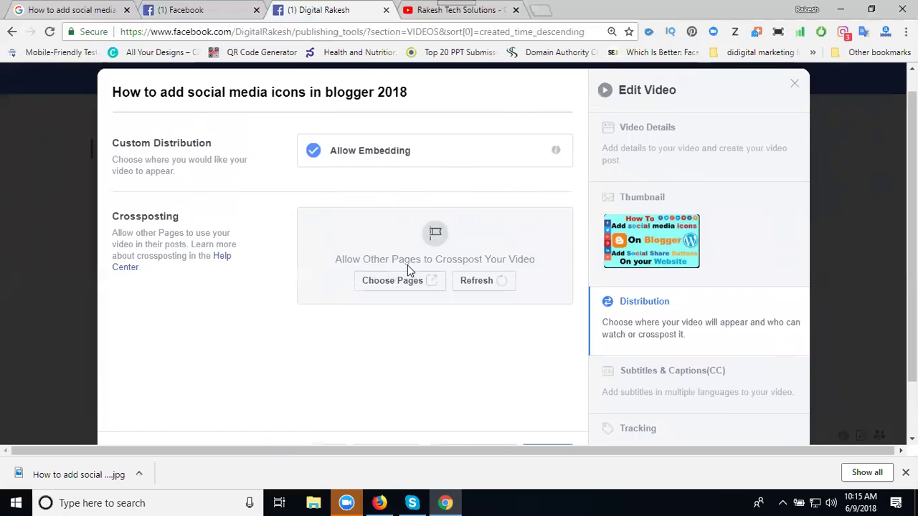
# - Enable the auto-generated English captions and set the default caption language to English (US)
pyautogui.scroll(-1, 647, 310)
pyautogui.click(647, 310)
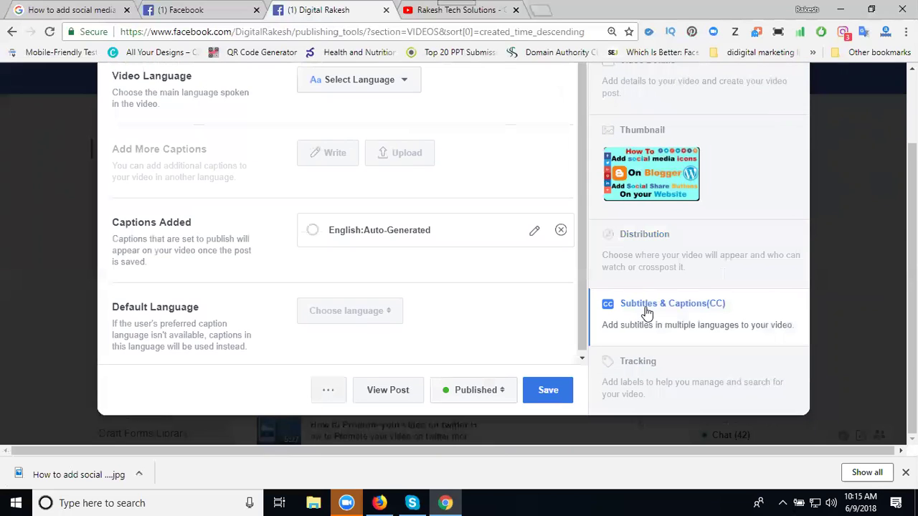
pyautogui.click(313, 231)
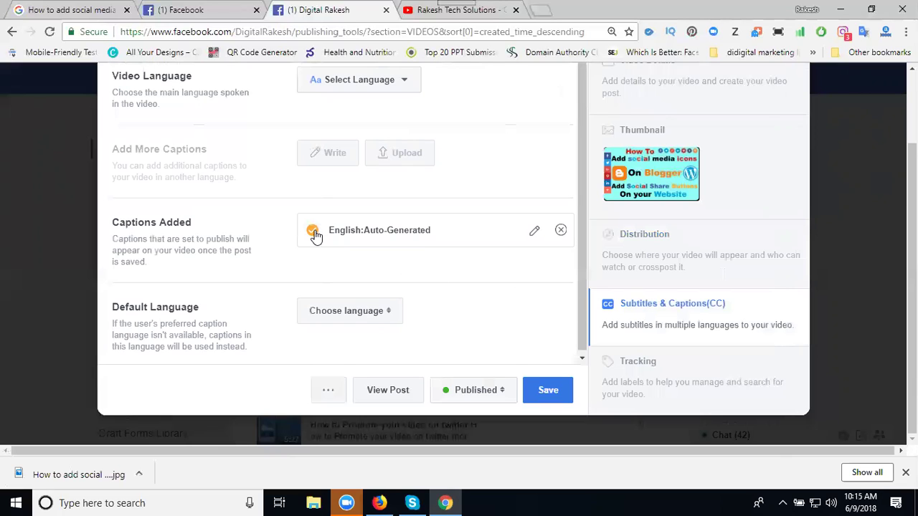
pyautogui.click(369, 315)
pyautogui.click(367, 329)
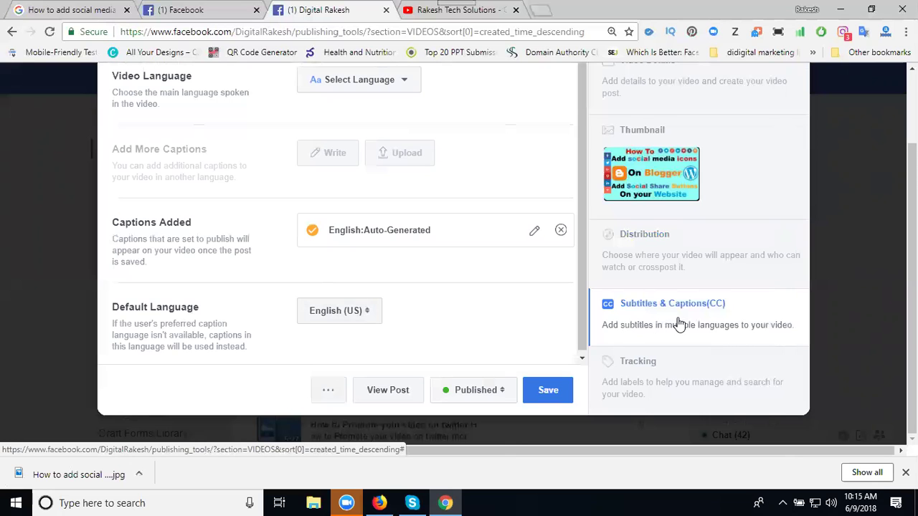
# - Add the custom tracking label "How to add social media icons in blogger 2018" to the video
pyautogui.click(656, 378)
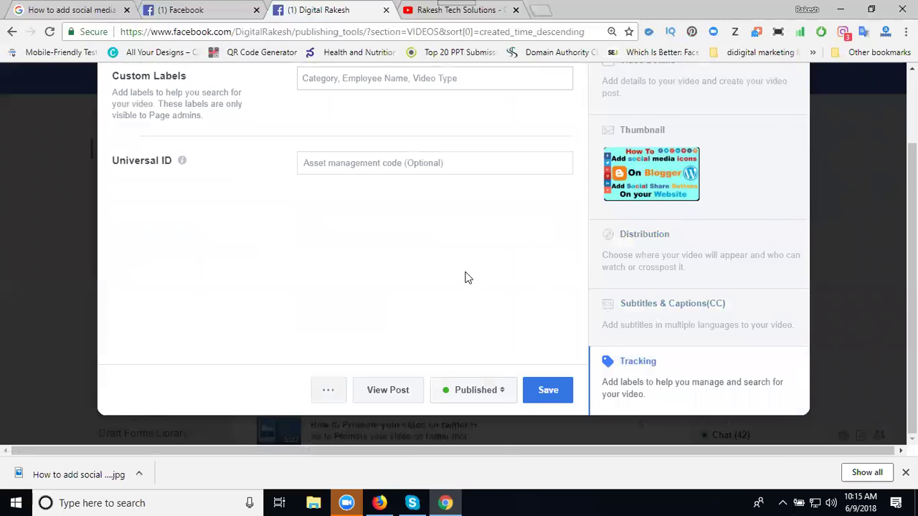
pyautogui.scroll(2, 464, 279)
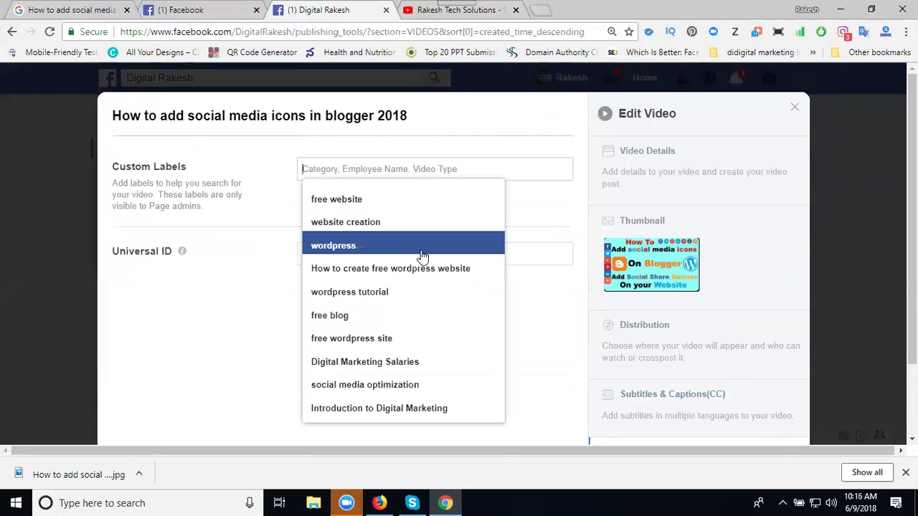
pyautogui.write('How to add social media icons in blogger 2018')
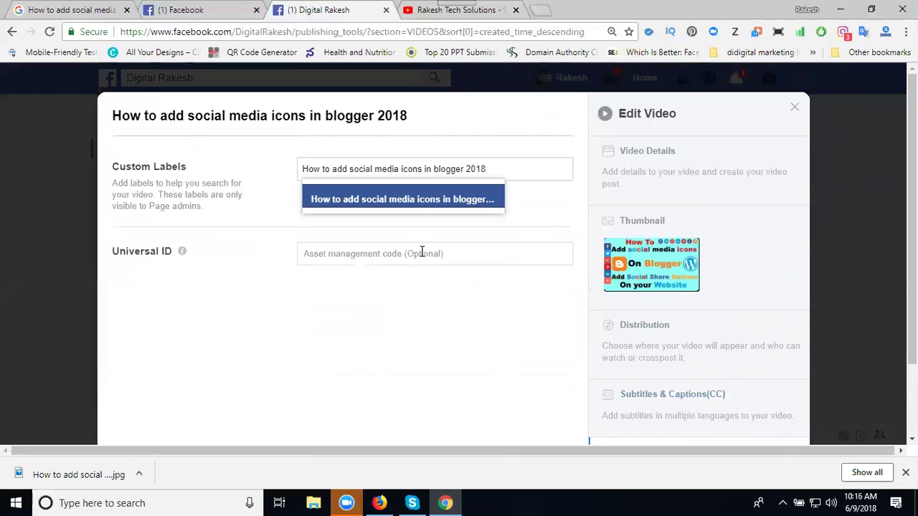
pyautogui.click(422, 201)
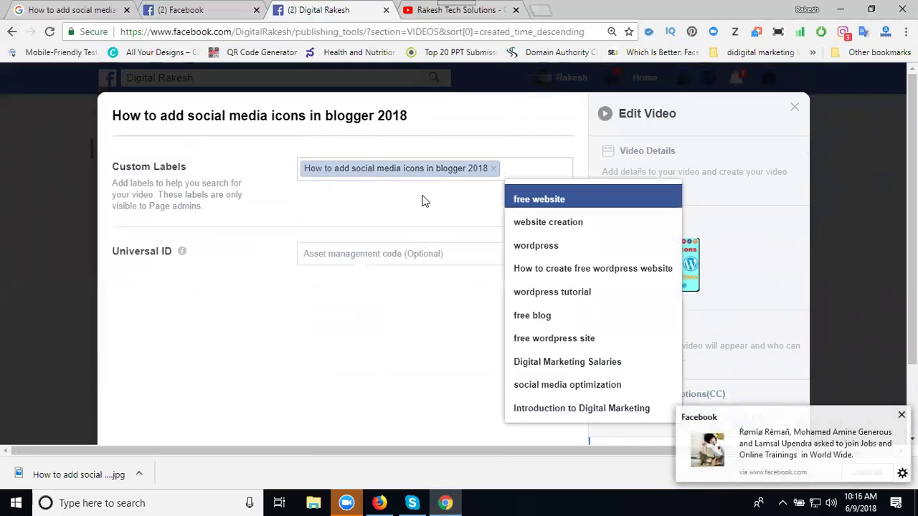
pyautogui.click(425, 204)
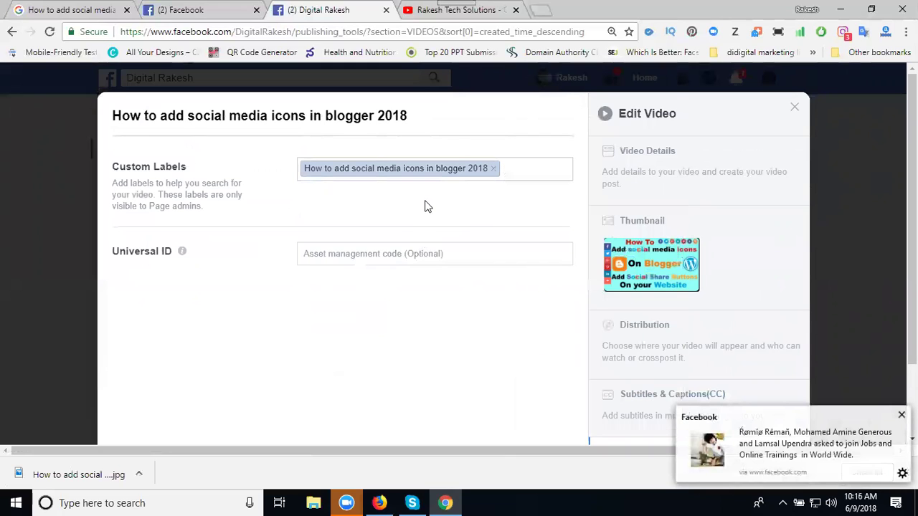
# - Add the custom labels "digital marketing" and "digital rakesh" to the video
pyautogui.click(534, 168)
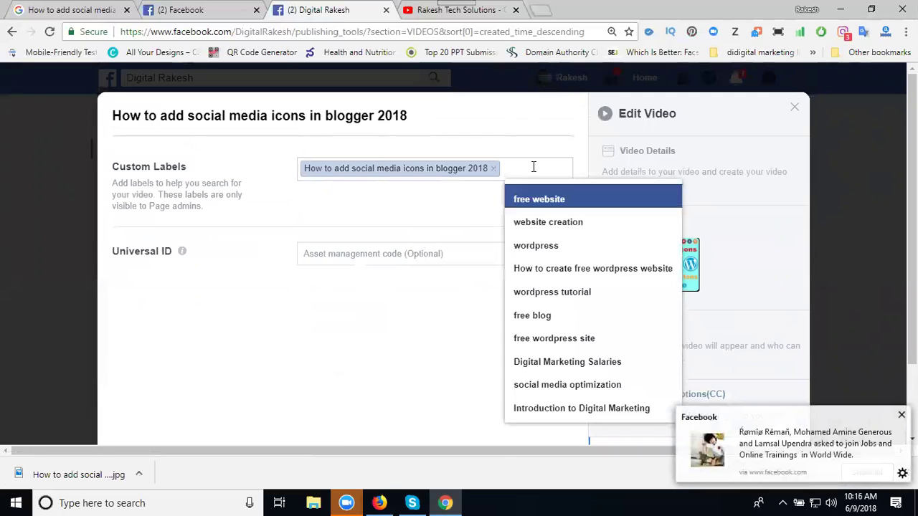
pyautogui.write('digital marketing')
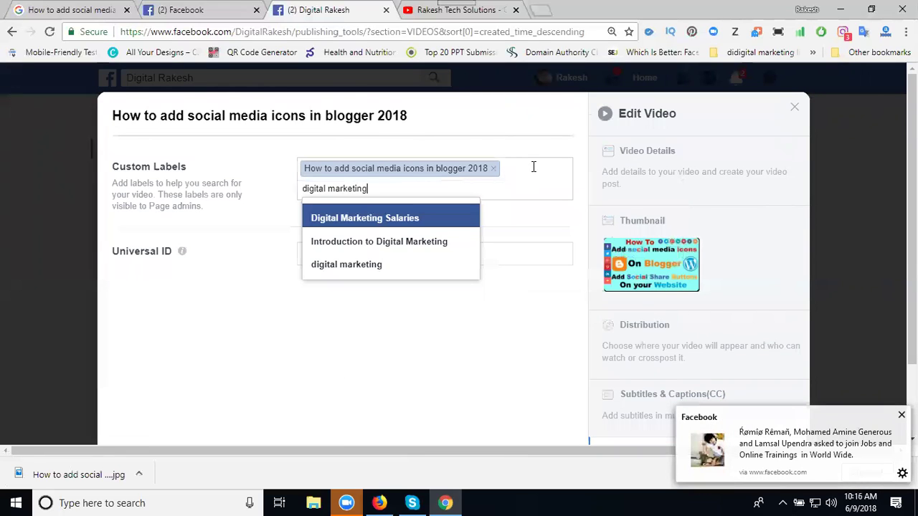
pyautogui.click(450, 271)
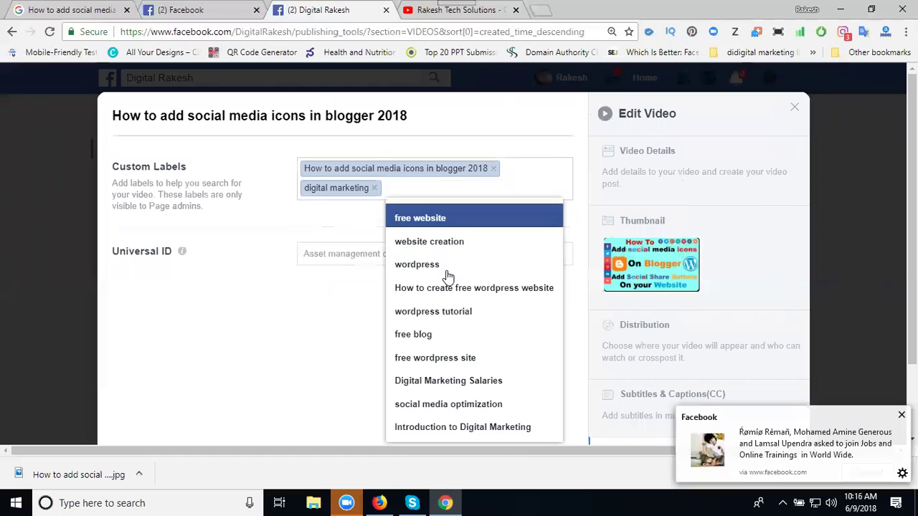
pyautogui.write('digital')
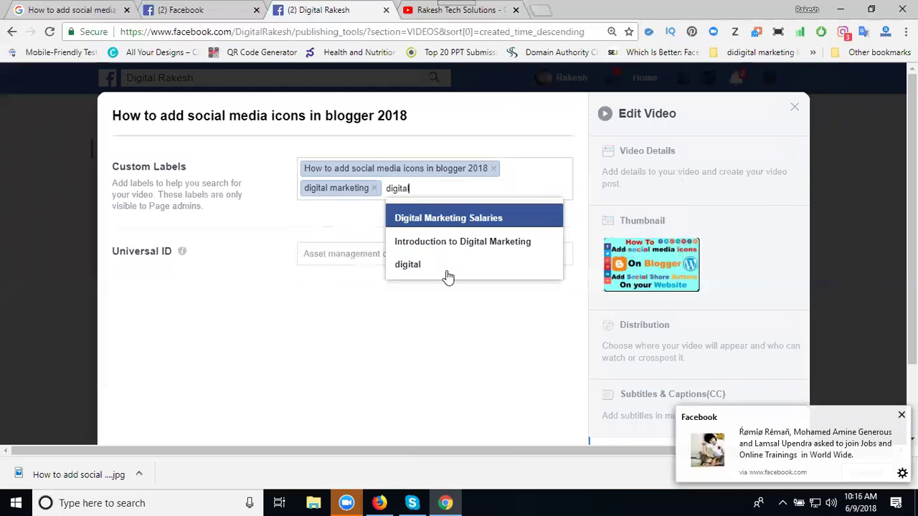
pyautogui.write(' rakesh')
pyautogui.press('Return')
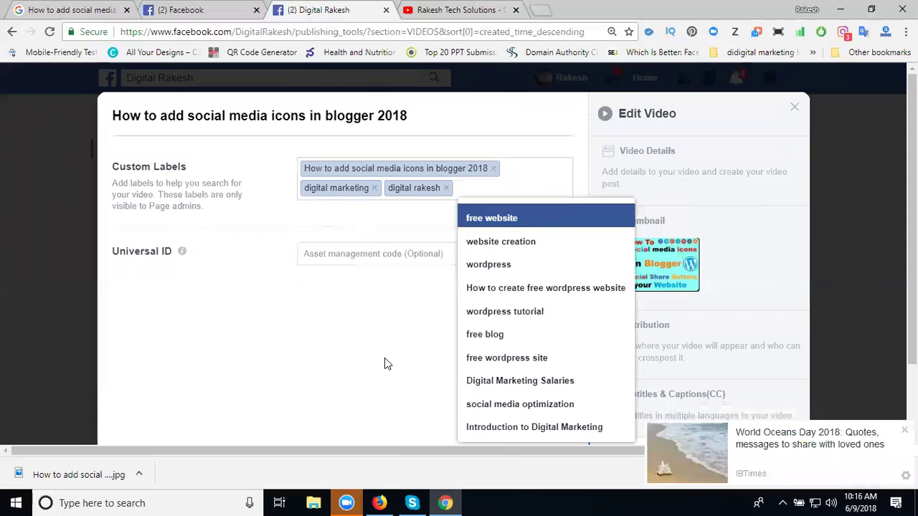
# - Add the custom label "blogger tutorial" and save the video's edits
pyautogui.write('b')
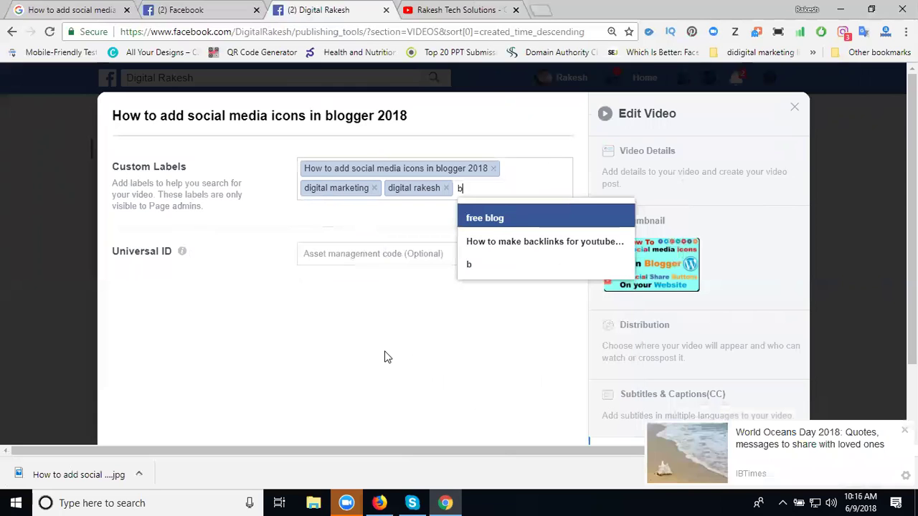
pyautogui.write('logger tutorial')
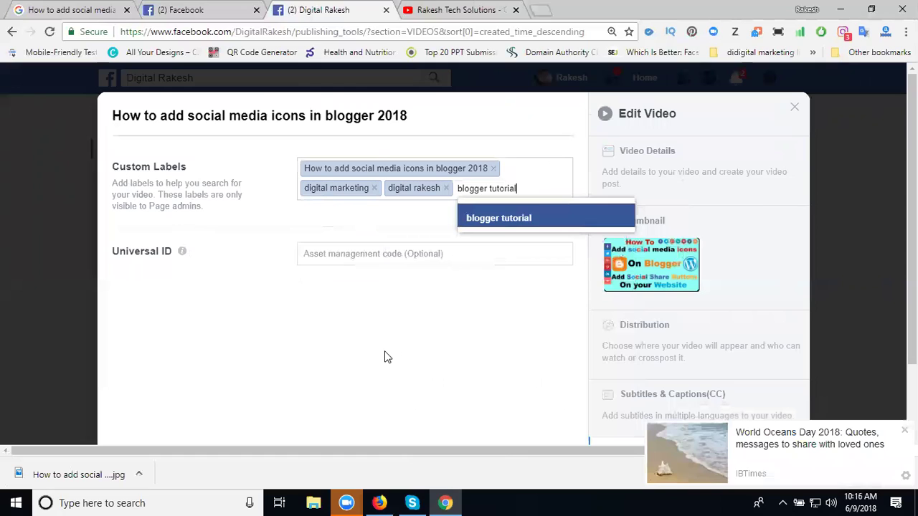
pyautogui.press('Return')
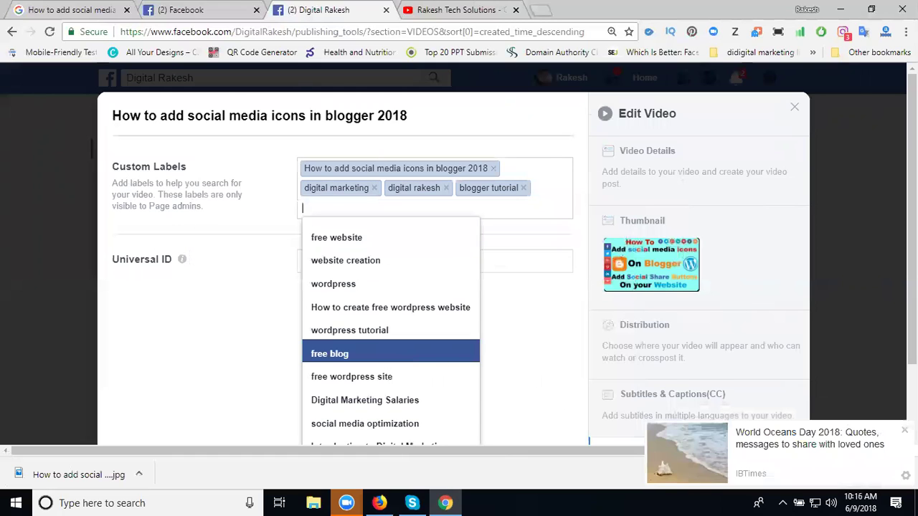
pyautogui.scroll(-2, 744, 297)
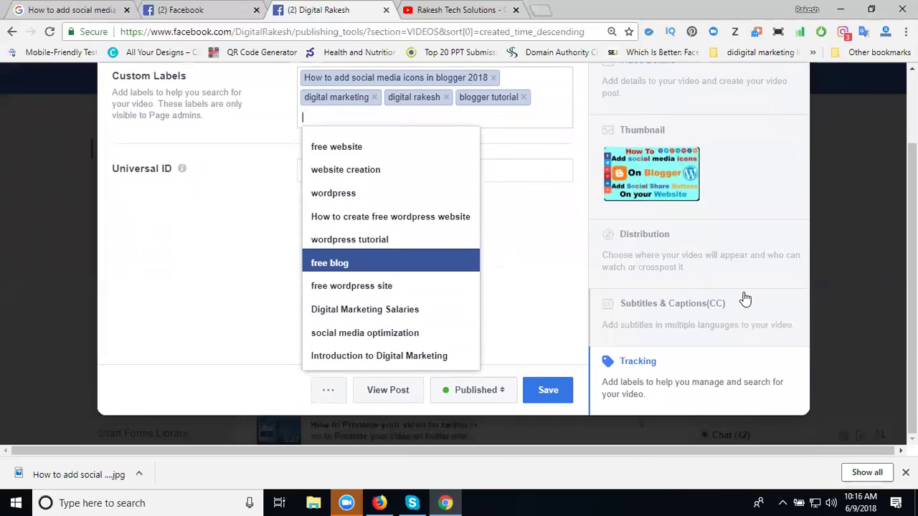
pyautogui.click(546, 390)
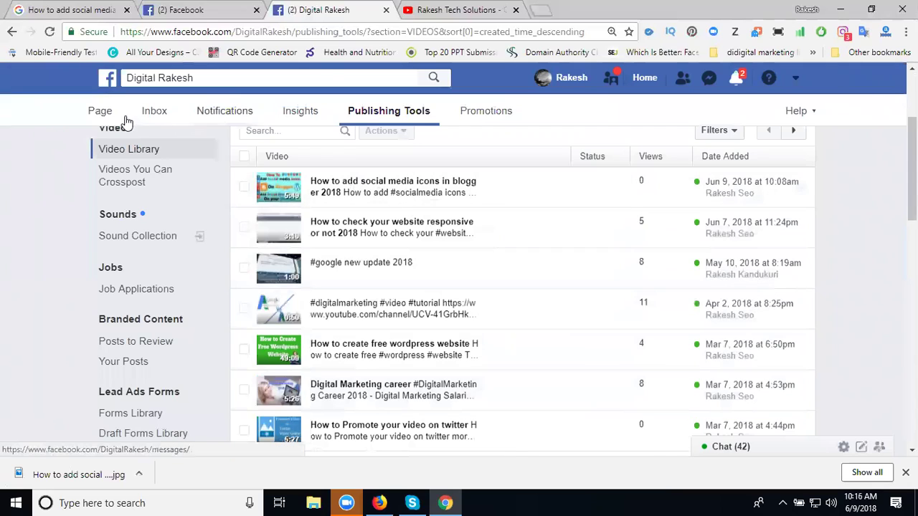
# - Open the page's home feed and examine the newly published video post with its description and thumbnail
pyautogui.click(102, 113)
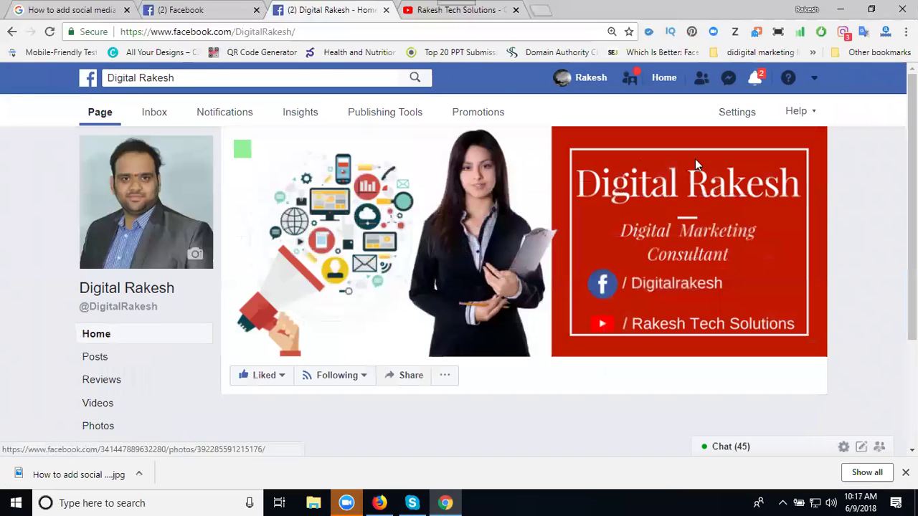
pyautogui.scroll(-3, 836, 269)
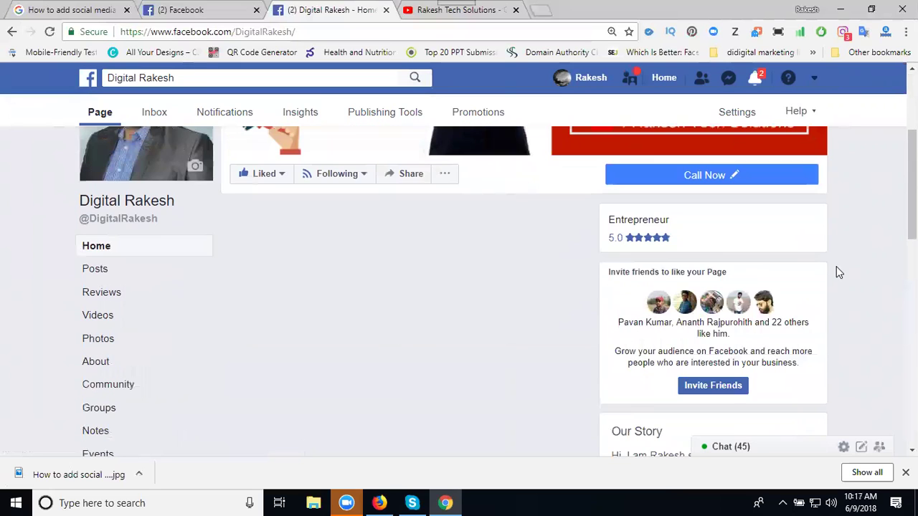
pyautogui.scroll(-3, 839, 272)
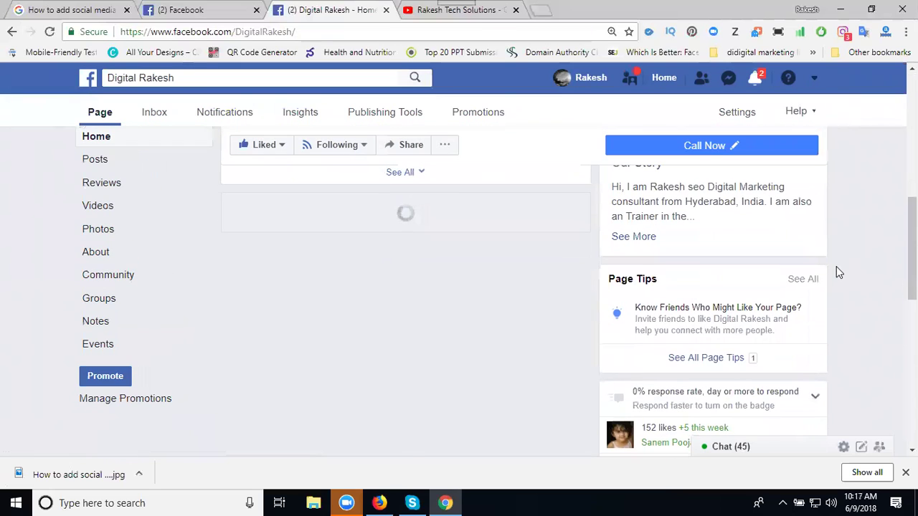
pyautogui.scroll(-2, 839, 273)
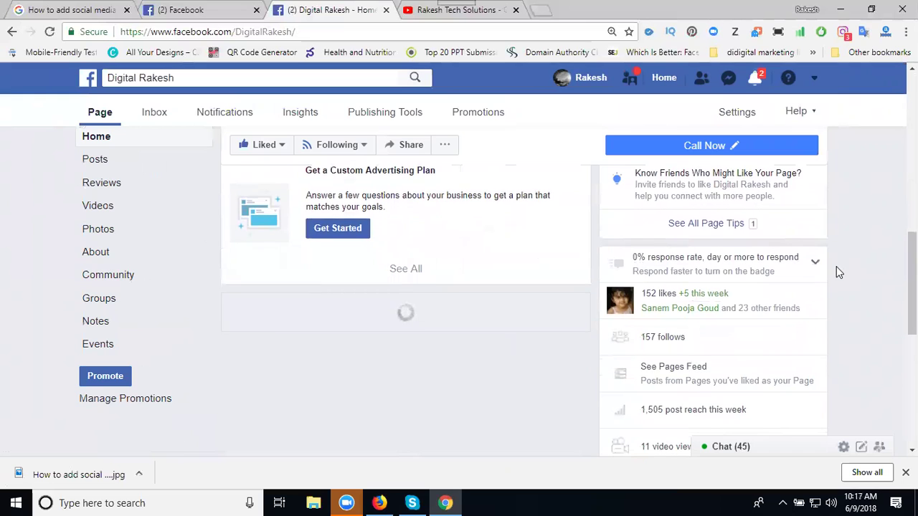
pyautogui.scroll(-3, 839, 272)
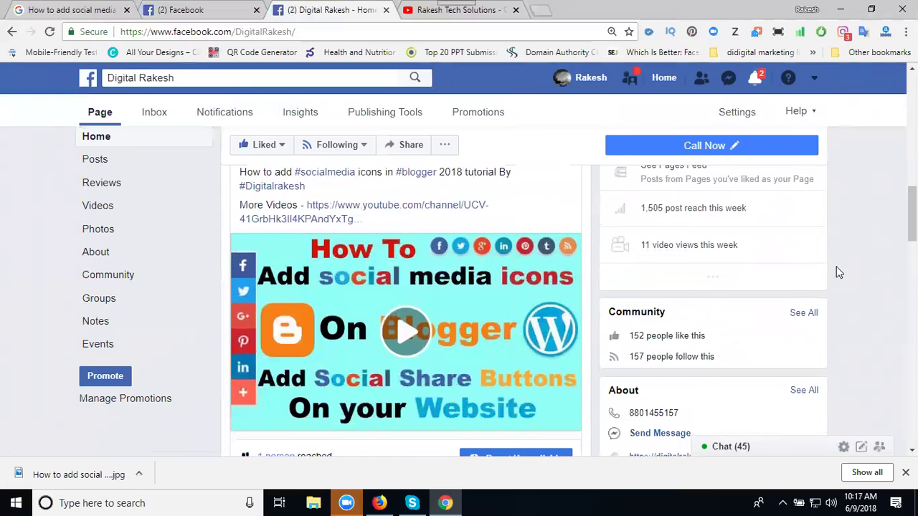
pyautogui.scroll(-2, 835, 276)
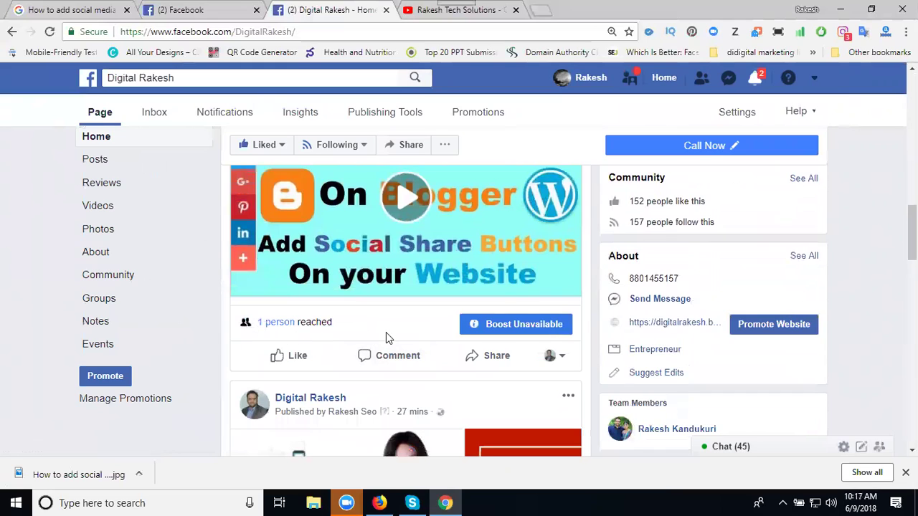
# - Browse the page's Videos section to examine the uploaded videos and their thumbnails
pyautogui.click(100, 208)
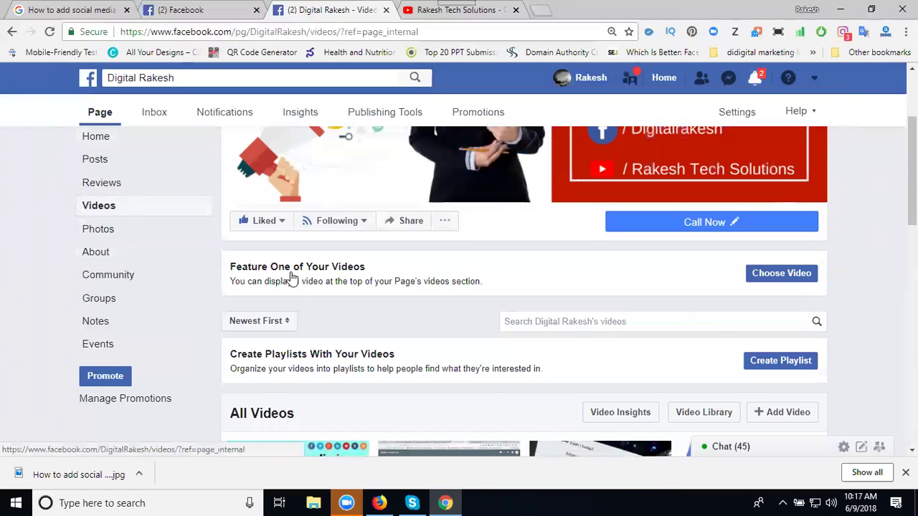
pyautogui.scroll(-3, 576, 311)
pyautogui.scroll(-2, 576, 311)
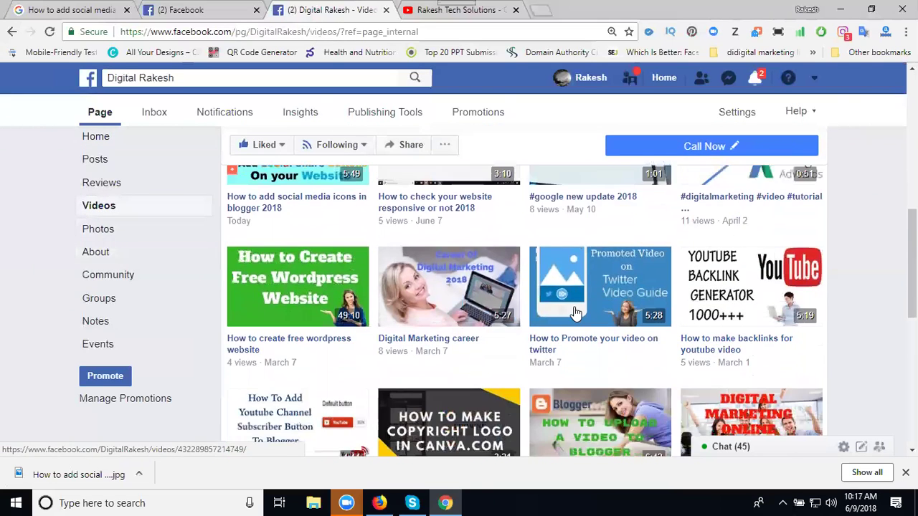
pyautogui.scroll(1, 576, 311)
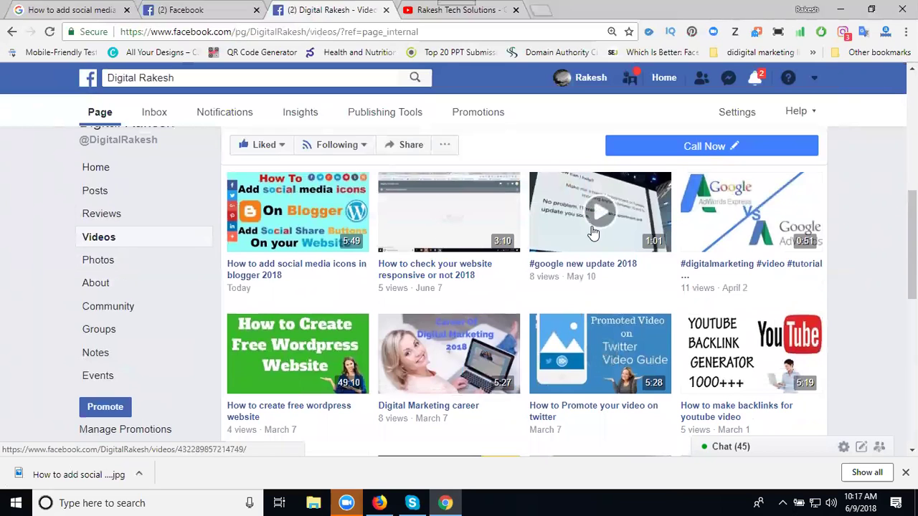
pyautogui.scroll(-1, 716, 225)
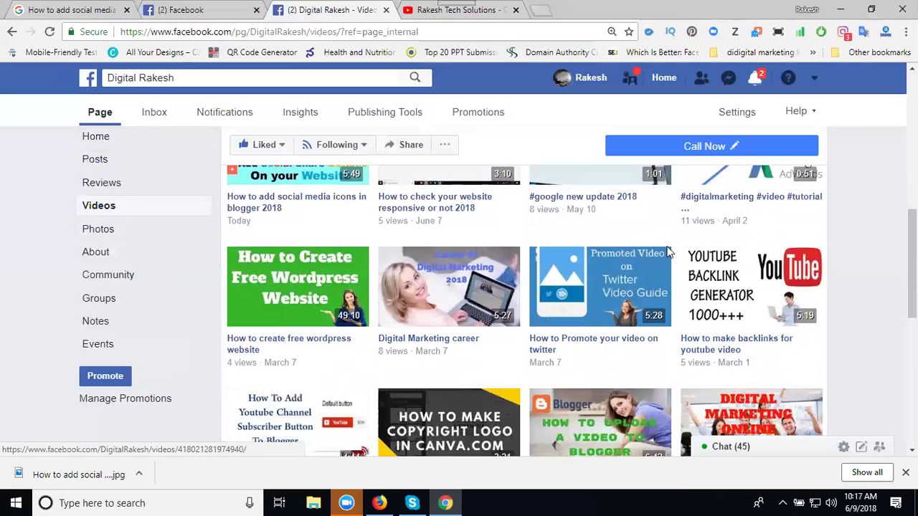
pyautogui.scroll(-1, 575, 299)
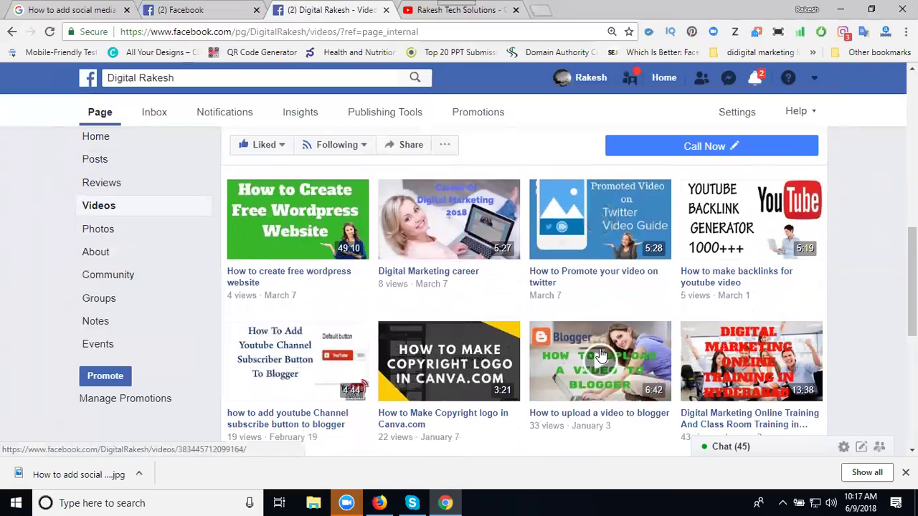
# - Return to the page's home feed and copy the new video post's description, including the More Videos channel link
pyautogui.click(99, 117)
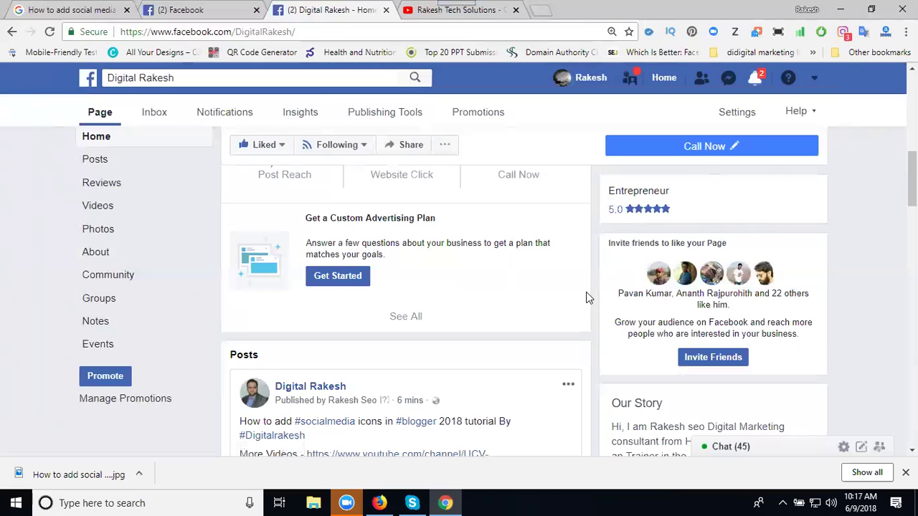
pyautogui.scroll(-3, 586, 292)
pyautogui.moveTo(381, 272); pyautogui.dragTo(269, 181)
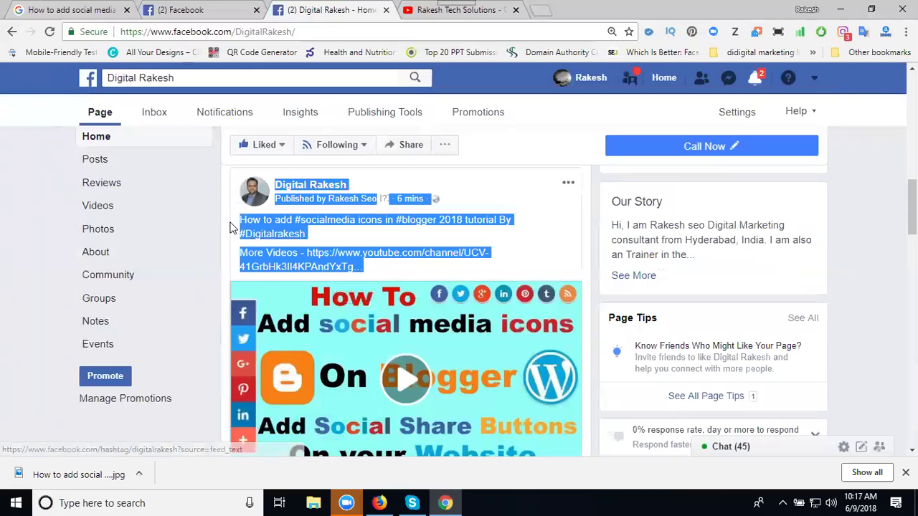
pyautogui.click(545, 250)
pyautogui.moveTo(389, 268); pyautogui.dragTo(240, 227)
pyautogui.hotkey('ctrl', 'c')
# - Share the video post on your own timeline with the copied description as its message
pyautogui.scroll(-5, 442, 248)
pyautogui.scroll(2, 442, 248)
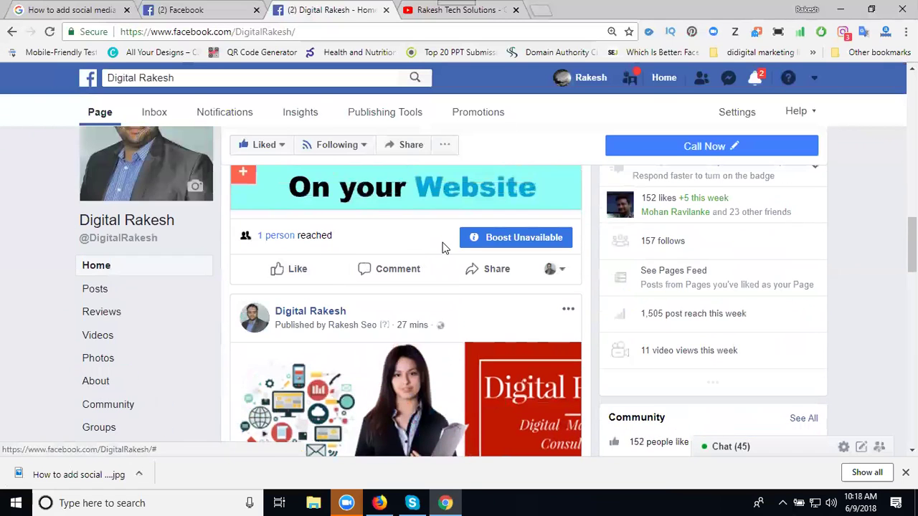
pyautogui.click(498, 271)
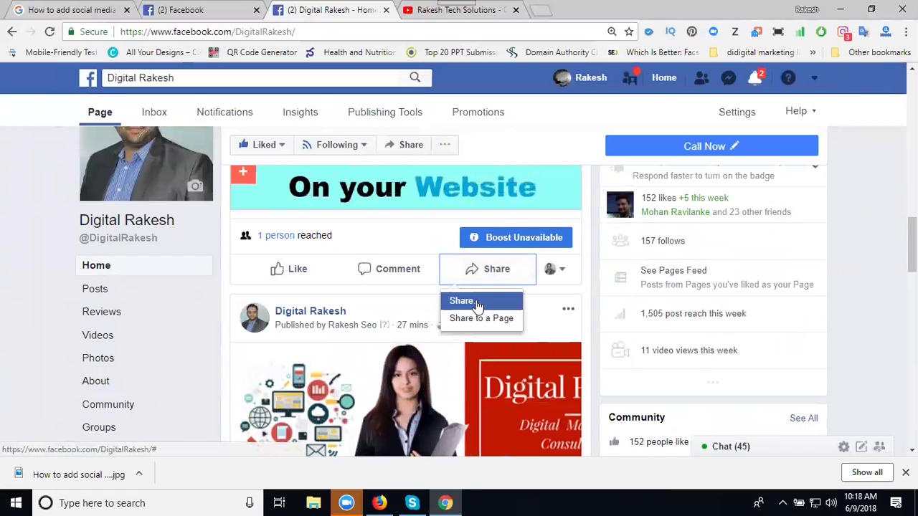
pyautogui.click(477, 302)
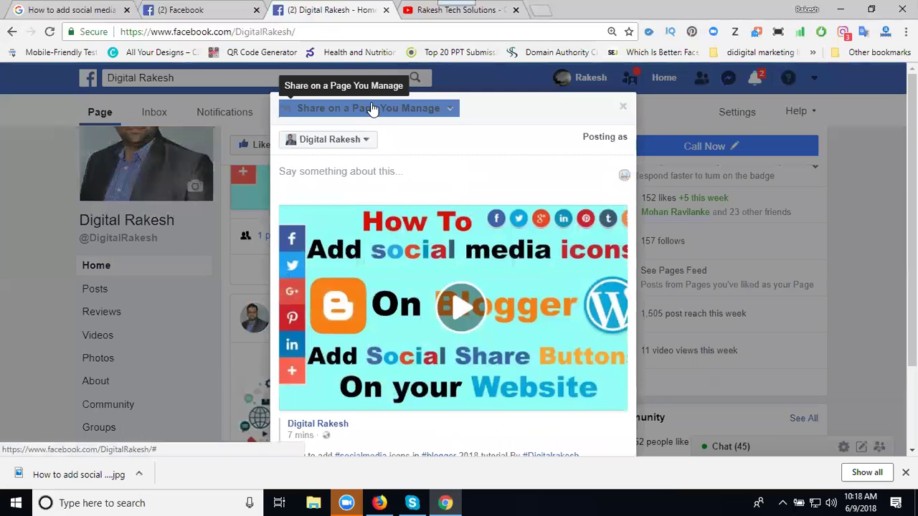
pyautogui.click(372, 109)
pyautogui.click(368, 130)
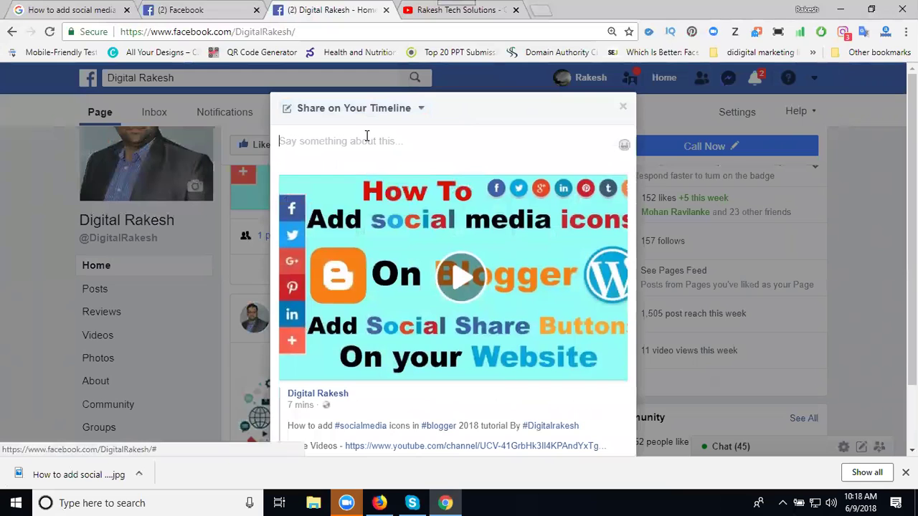
pyautogui.write('How to add #socialmedia icons in #blogger 2018 tutorial By #Digitalrakesh  More Videos - https://www.youtube.com/channel/UCV-41GrbHk3Il4KPAndYxTg…')
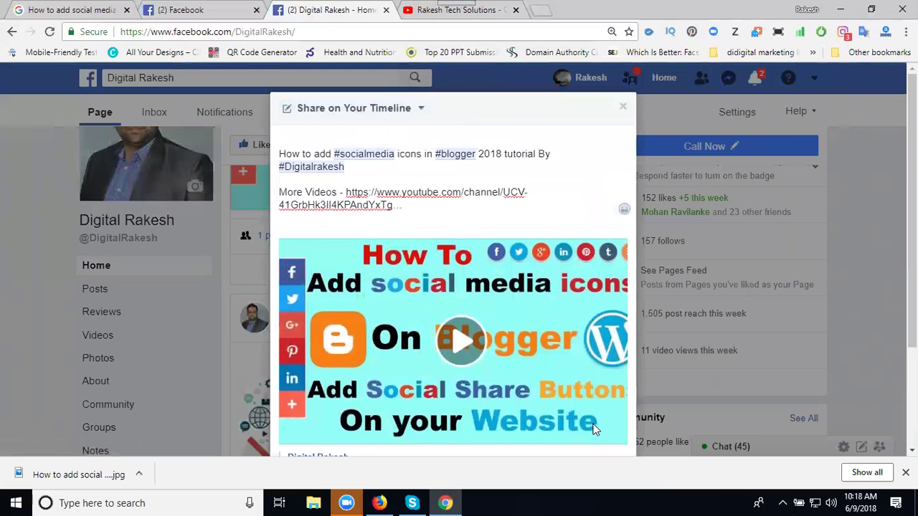
pyautogui.scroll(-2, 595, 424)
pyautogui.click(611, 411)
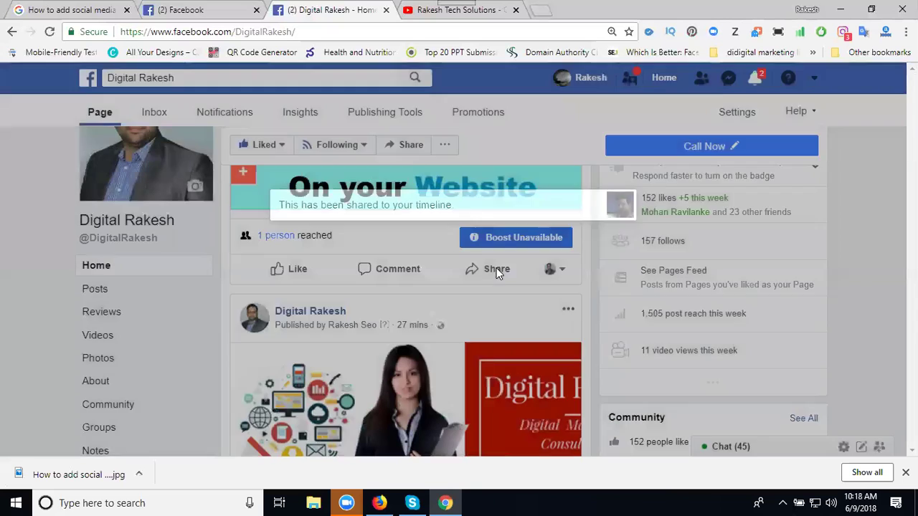
# - Share the video post in the Digital Marketing Tips group with the copied description as its message
pyautogui.click(497, 269)
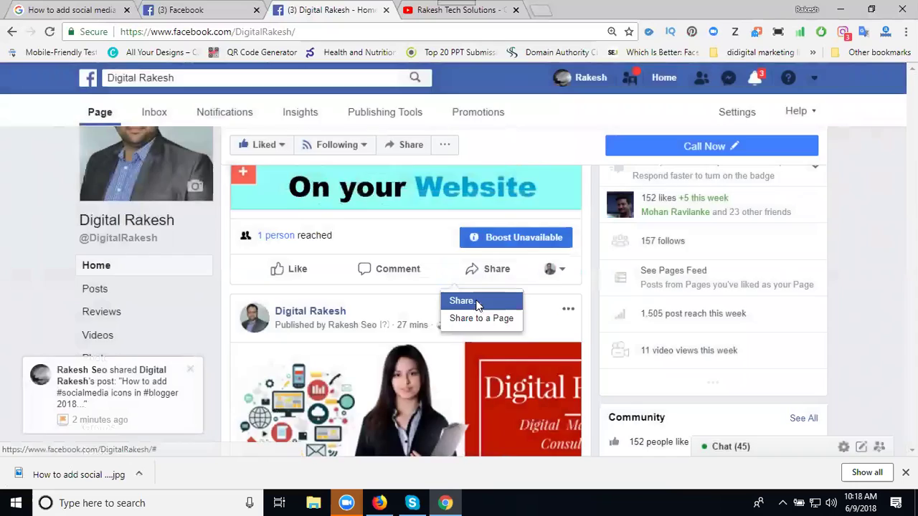
pyautogui.click(479, 302)
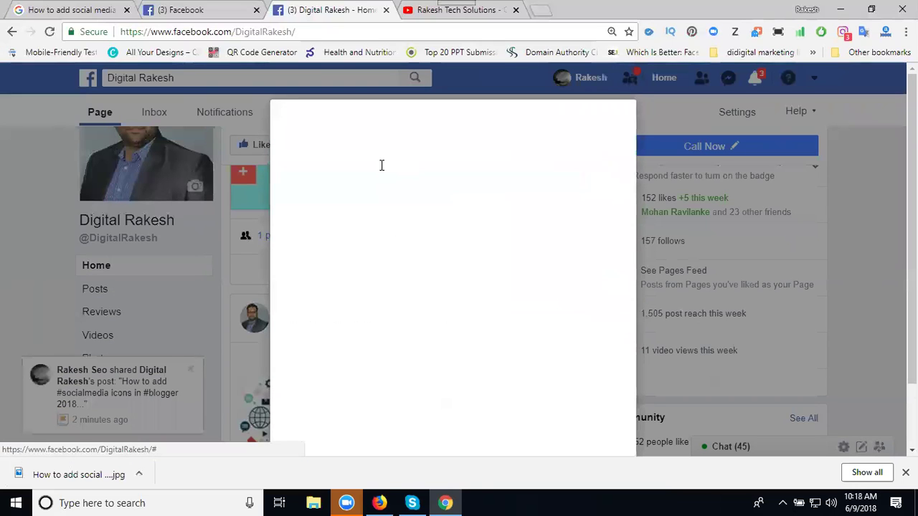
pyautogui.click(364, 108)
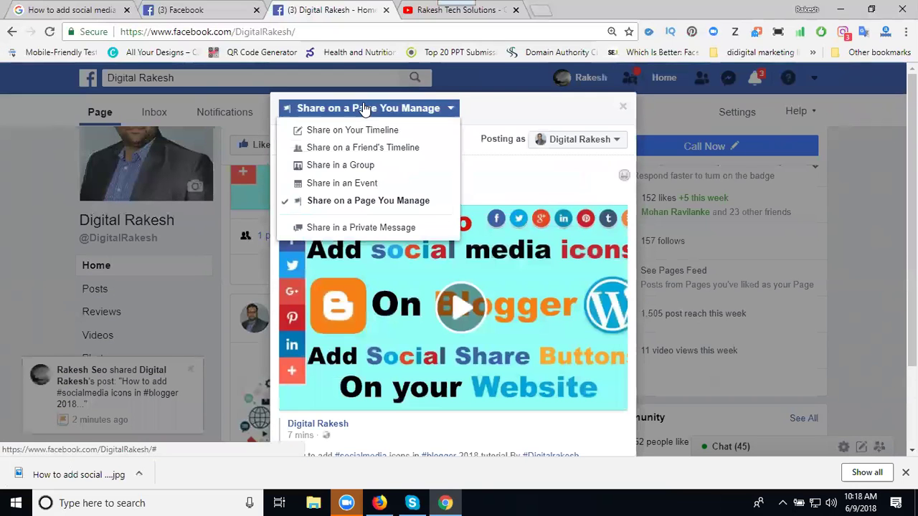
pyautogui.click(364, 170)
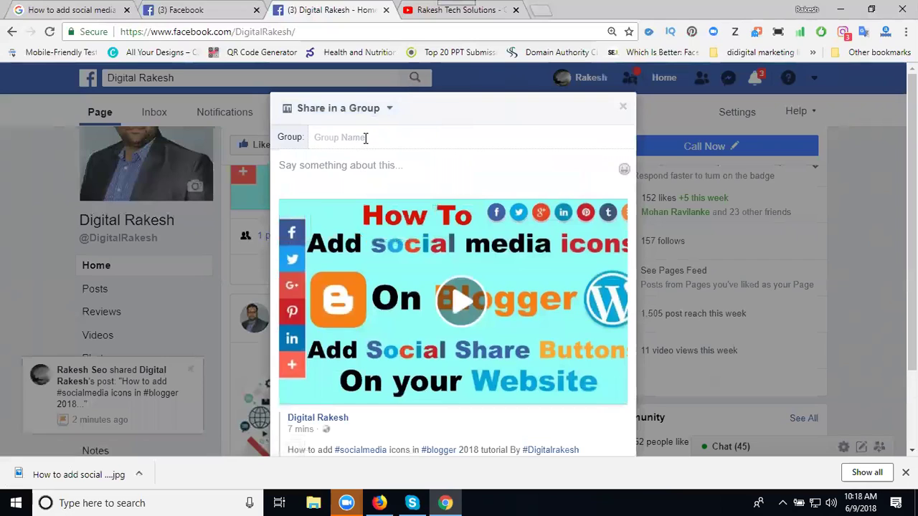
pyautogui.write('digi')
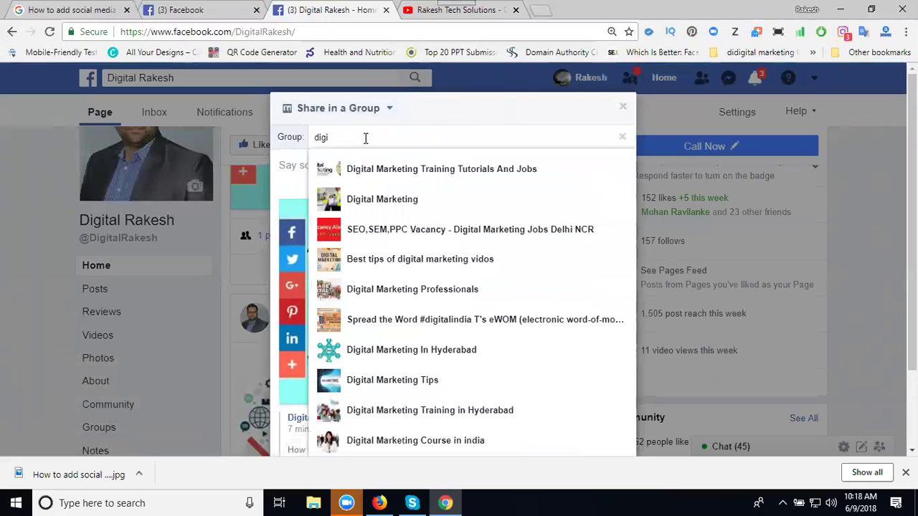
pyautogui.click(402, 379)
pyautogui.click(380, 168)
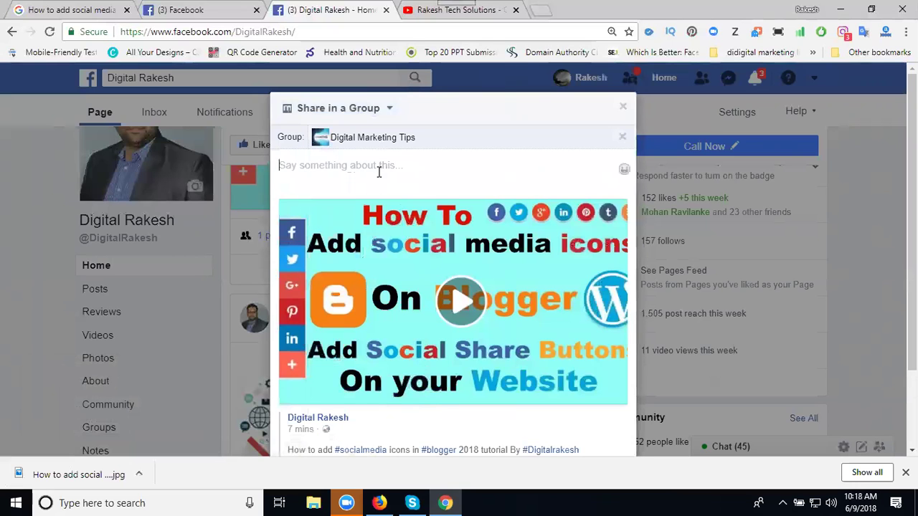
pyautogui.hotkey('ctrl', 'v')
pyautogui.scroll(-3, 564, 318)
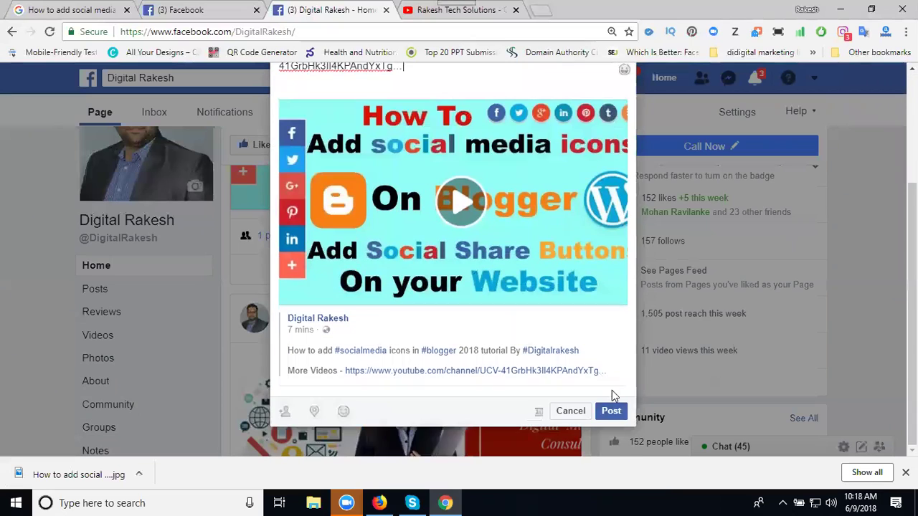
pyautogui.click(611, 412)
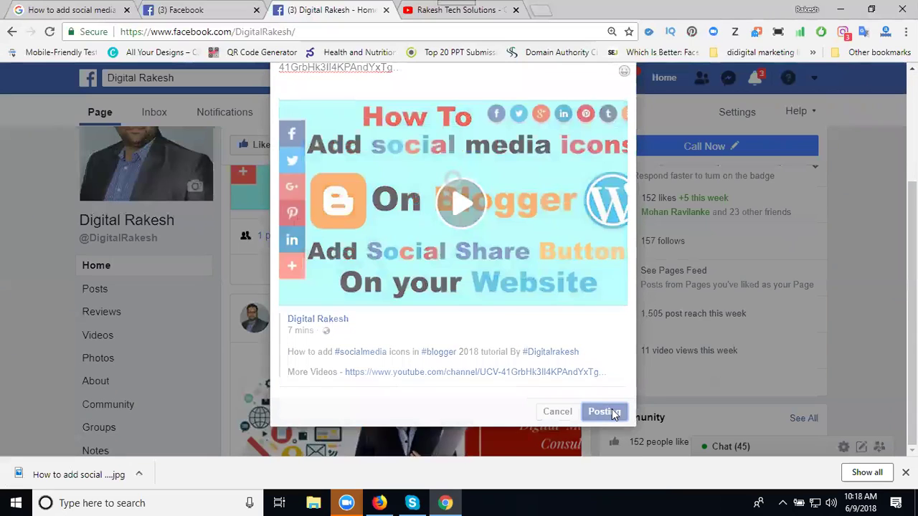